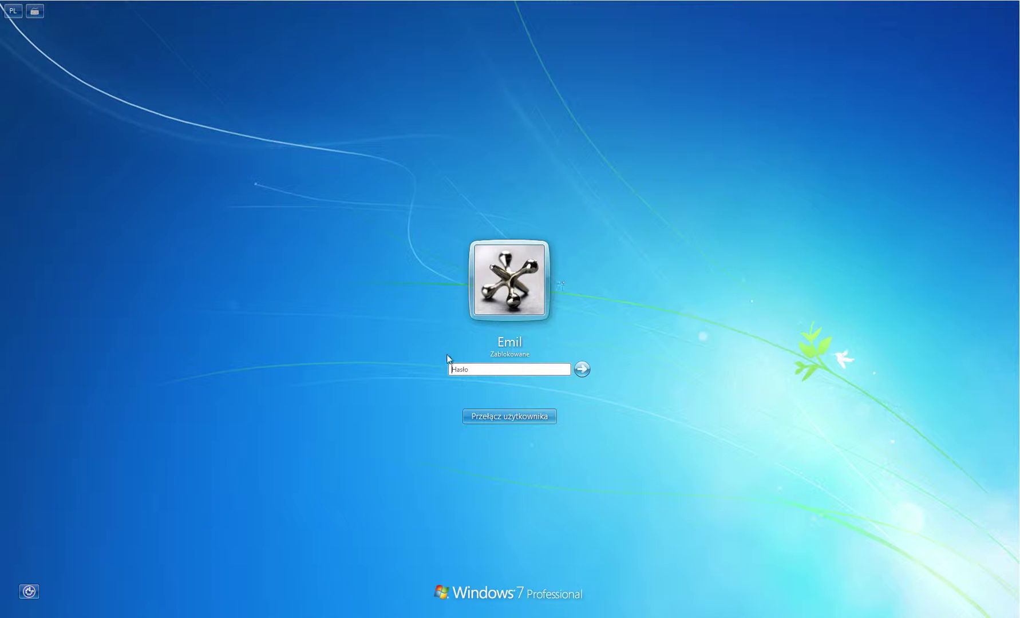
Sign in to the locked Windows account by entering the account password.
{"action": "type", "text": "********"}
{"action": "key", "text": "Return"}
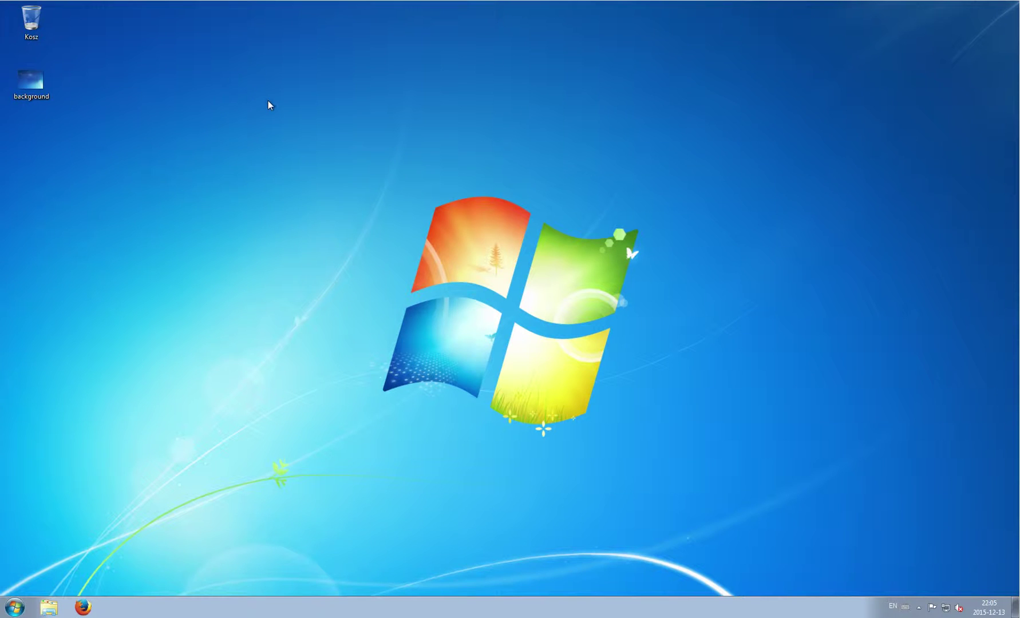
Open the background image from the desktop and convert it to grayscale.
{"action": "double_click", "coordinate": [59, 95]}
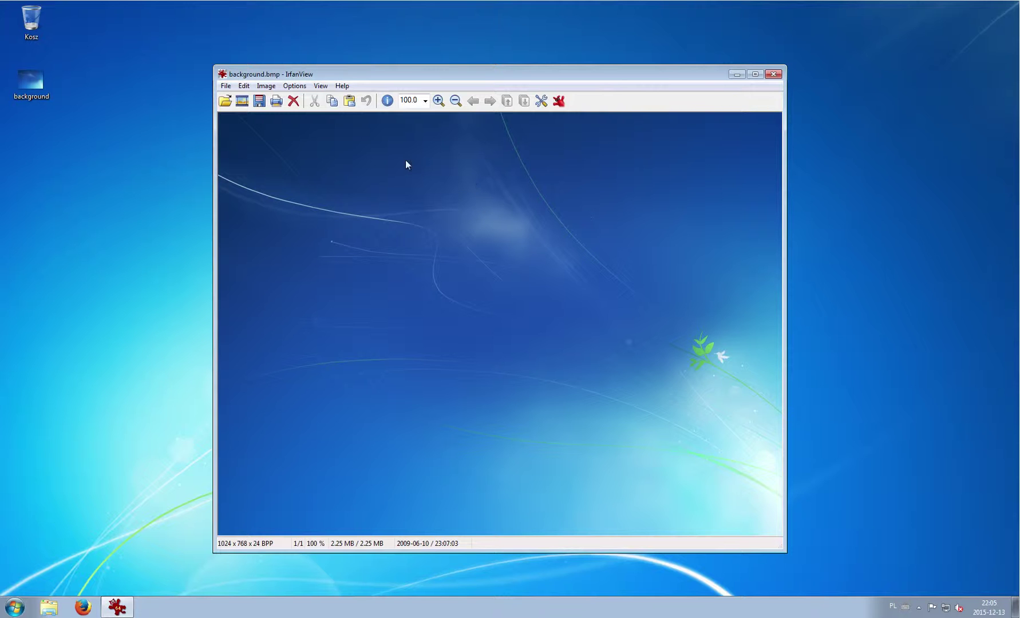
{"action": "left_click", "coordinate": [266, 86]}
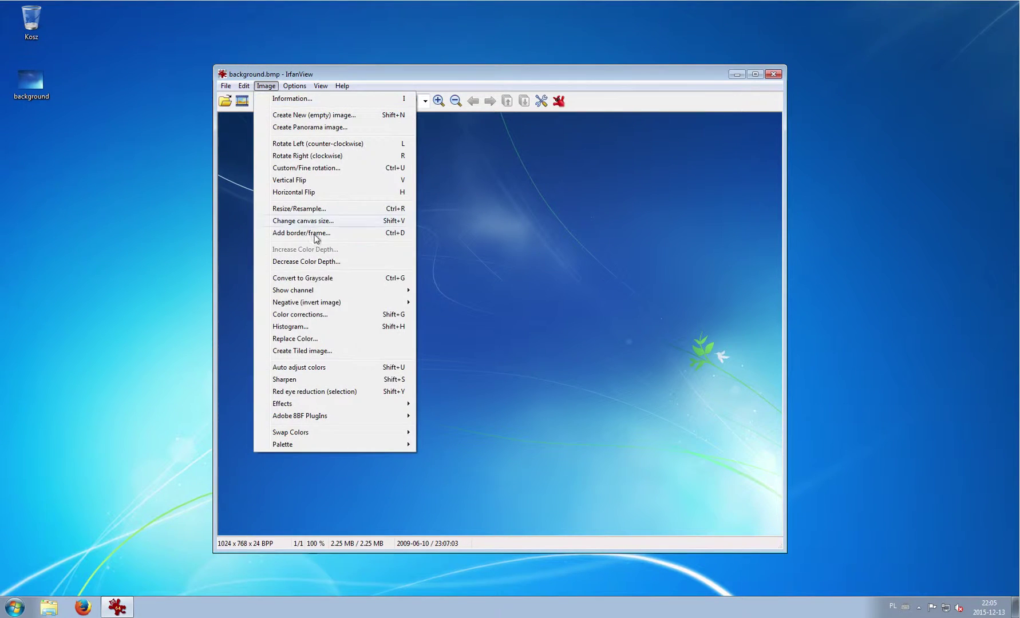
{"action": "left_click", "coordinate": [317, 280]}
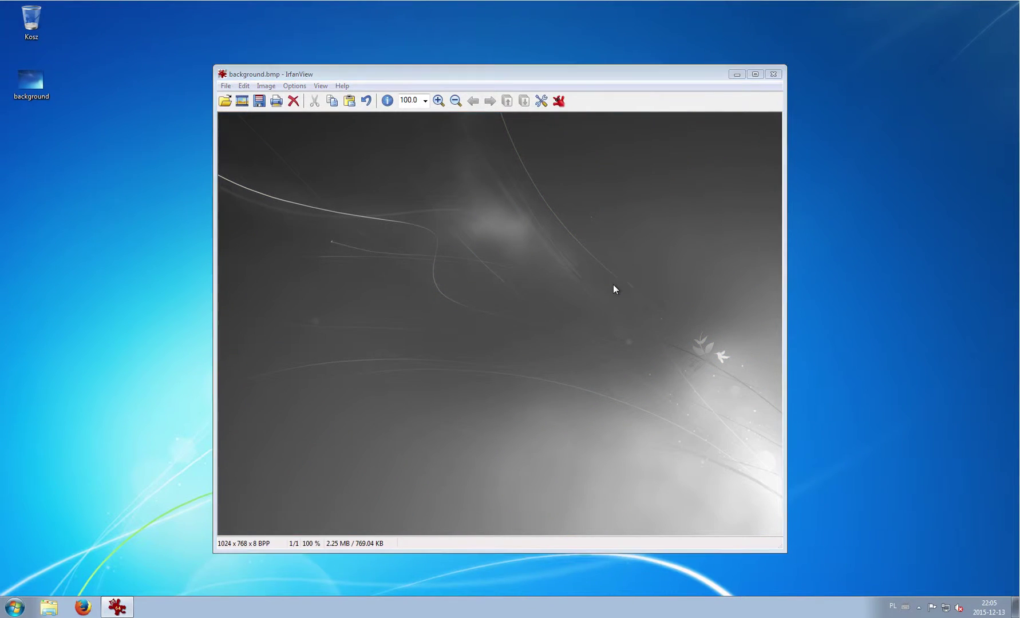
Save the grayscale image to the desktop as backgroundDefault in JPG format and close the image viewer.
{"action": "key", "text": "ctrl+s"}
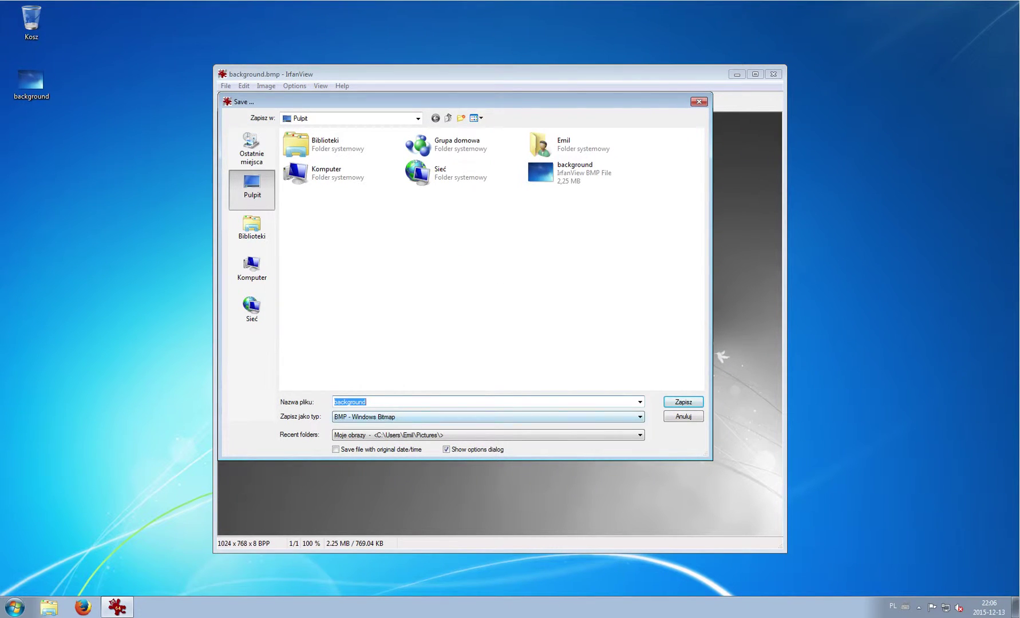
{"action": "left_click", "coordinate": [387, 402]}
{"action": "type", "text": "Default"}
{"action": "left_click", "coordinate": [614, 418]}
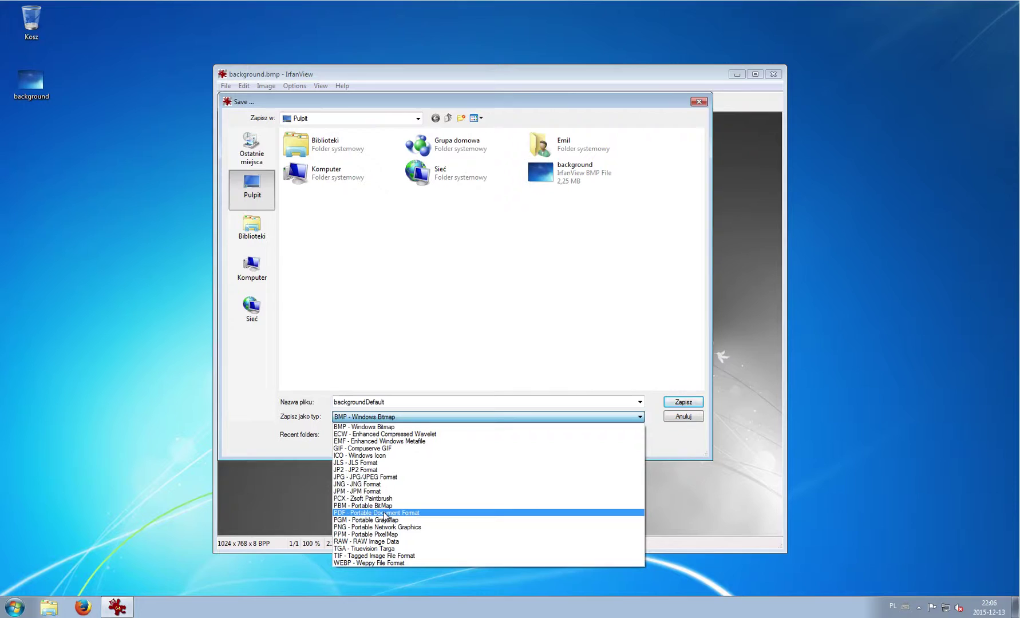
{"action": "left_click", "coordinate": [378, 477]}
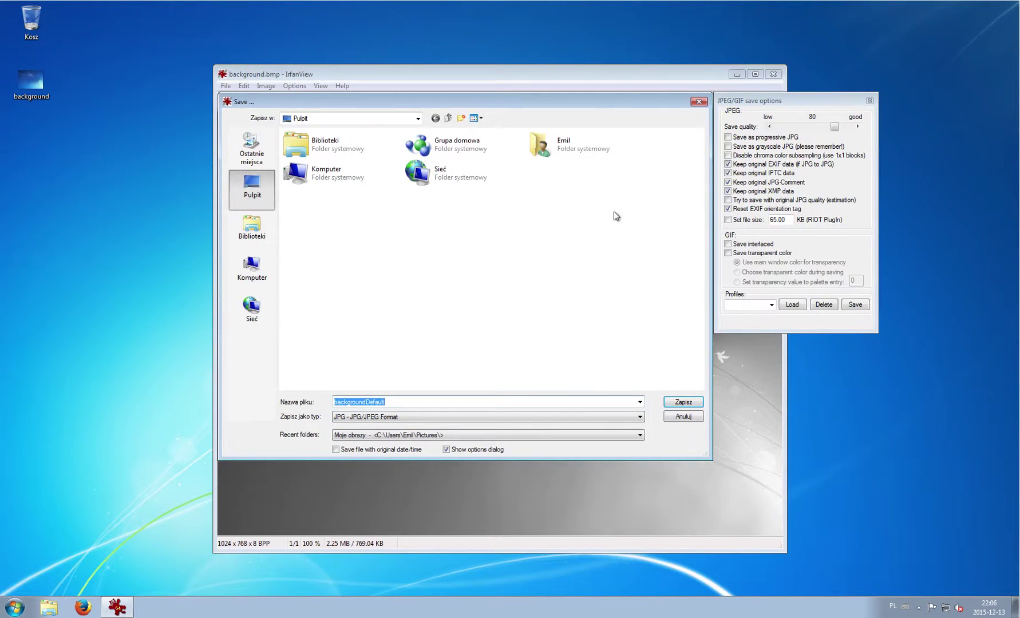
{"action": "left_click", "coordinate": [698, 403]}
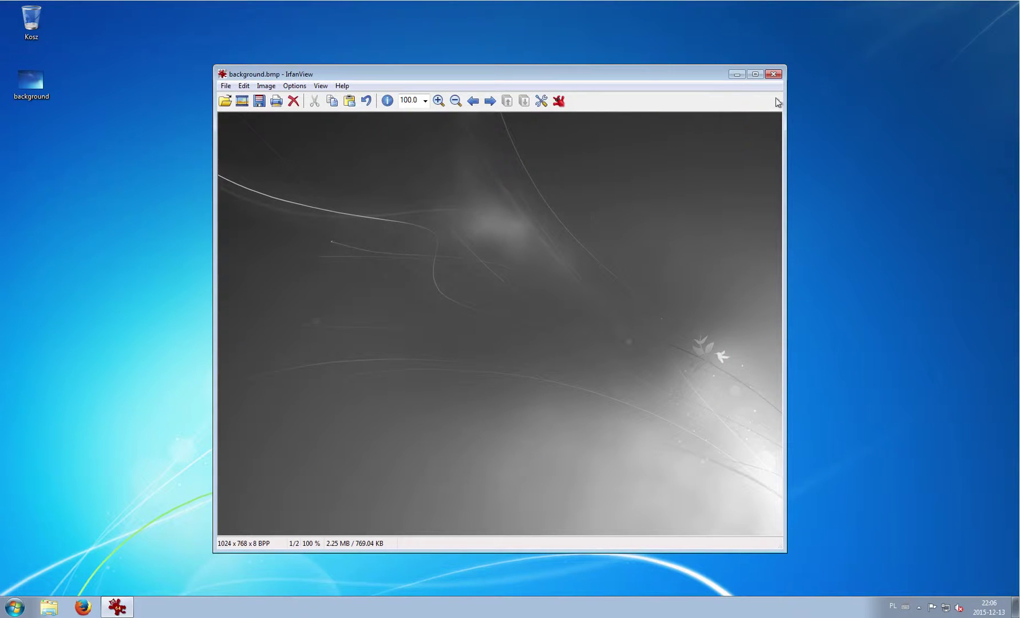
{"action": "left_click", "coordinate": [772, 78]}
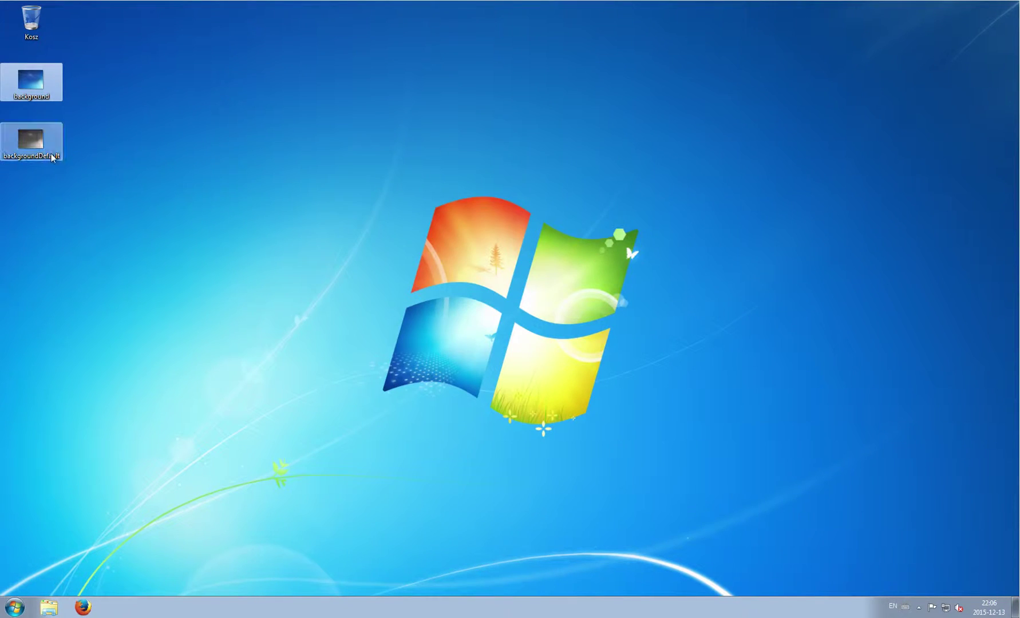
{"action": "left_click", "coordinate": [40, 143]}
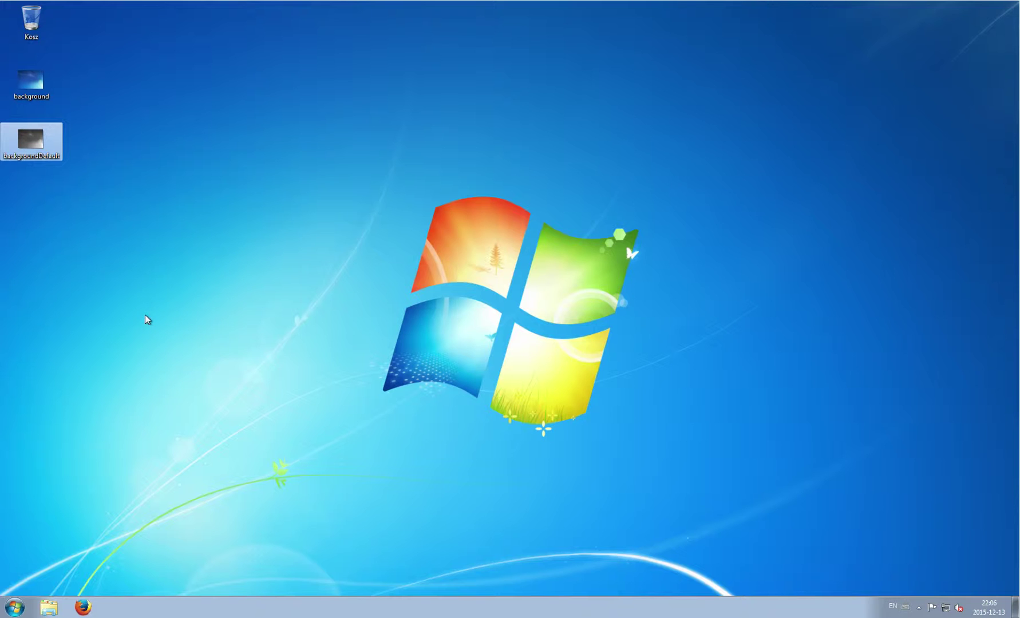
Browse in Windows Explorer to the C:\Windows\System32\oobe folder.
{"action": "left_click", "coordinate": [61, 608]}
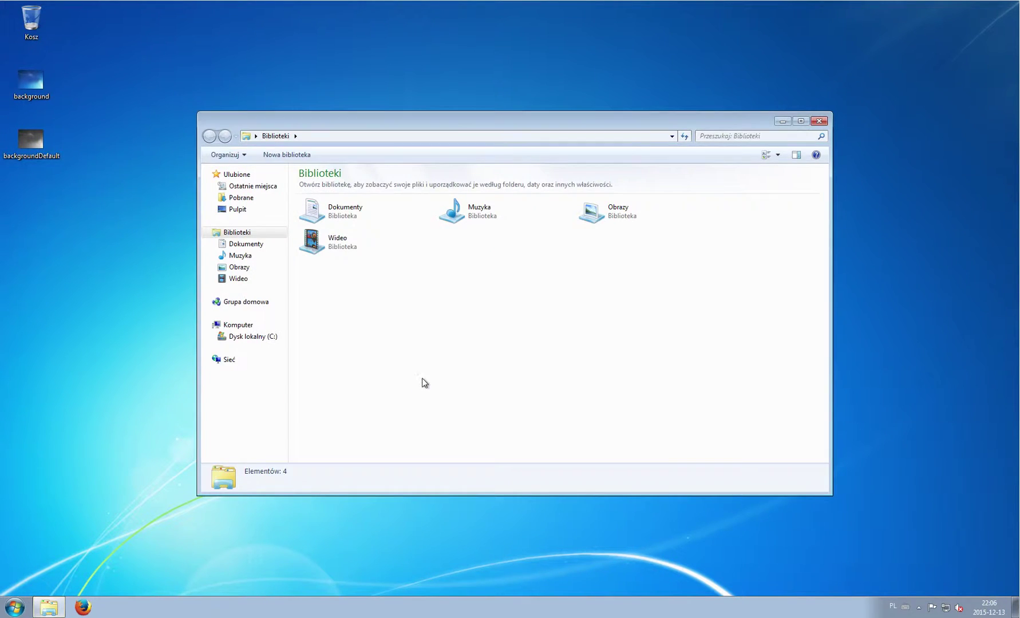
{"action": "left_click", "coordinate": [255, 337]}
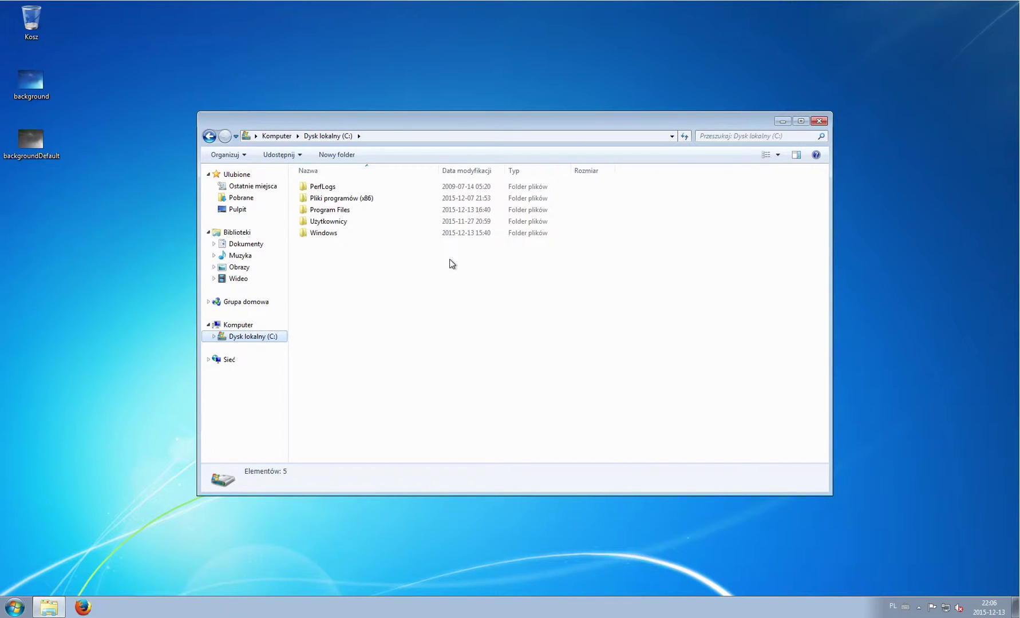
{"action": "double_click", "coordinate": [335, 234]}
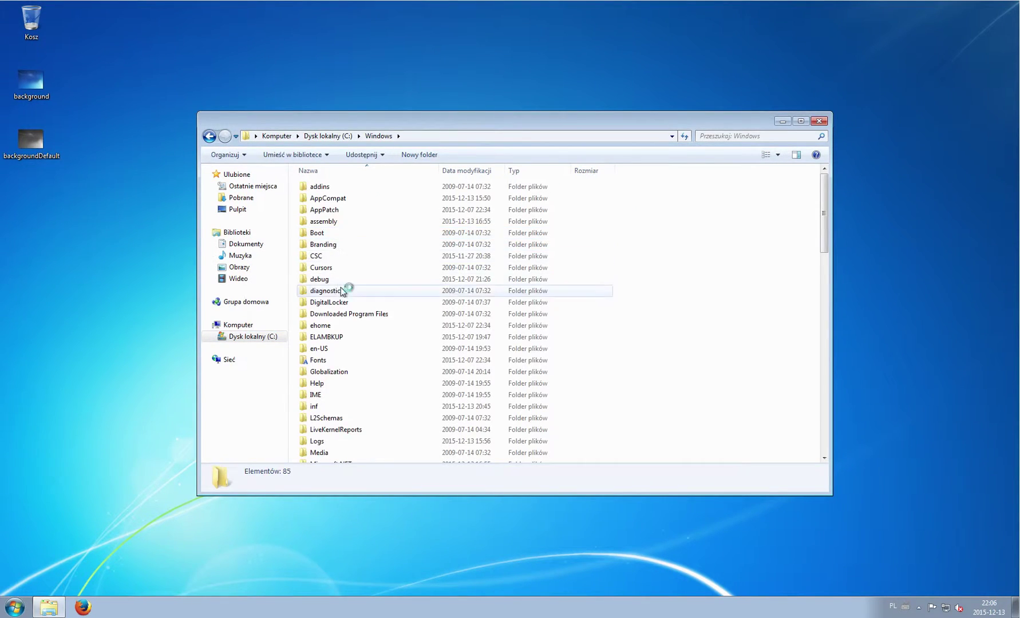
{"action": "key", "text": "s"}
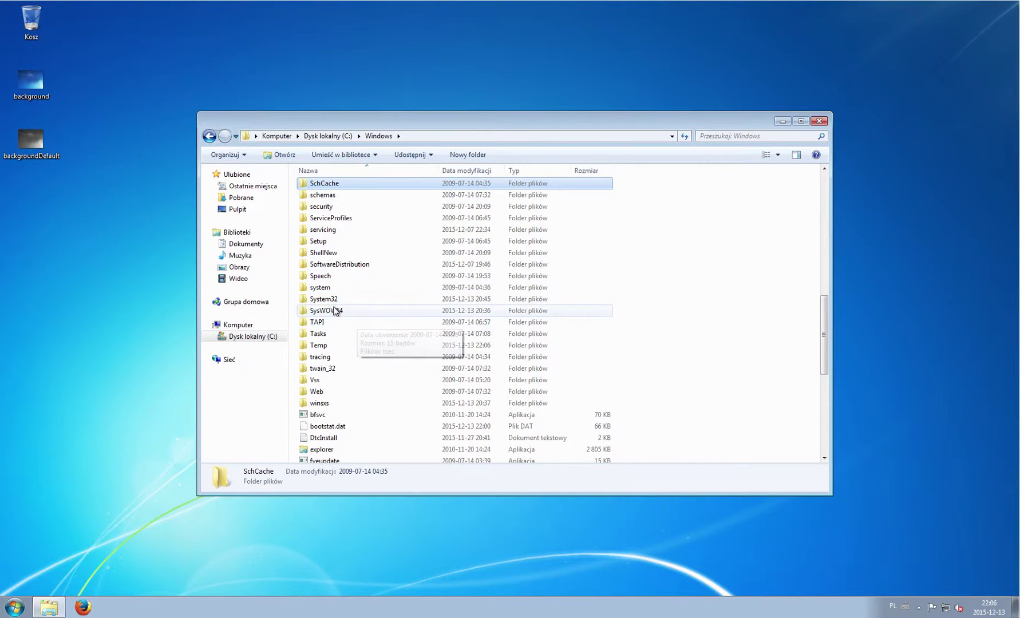
{"action": "double_click", "coordinate": [338, 300]}
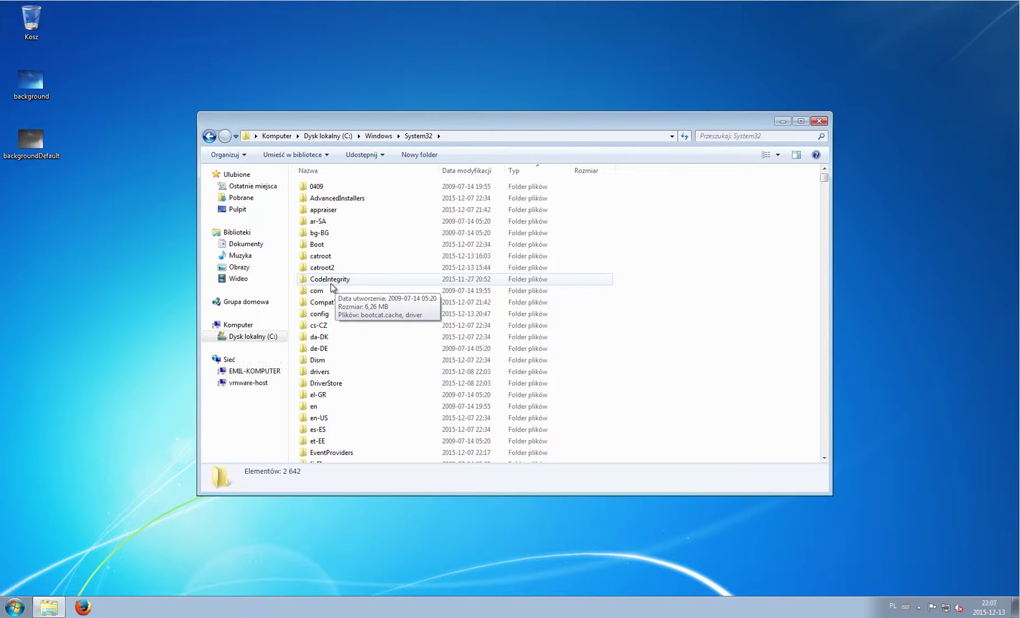
{"action": "left_click", "coordinate": [332, 279]}
{"action": "key", "text": "o"}
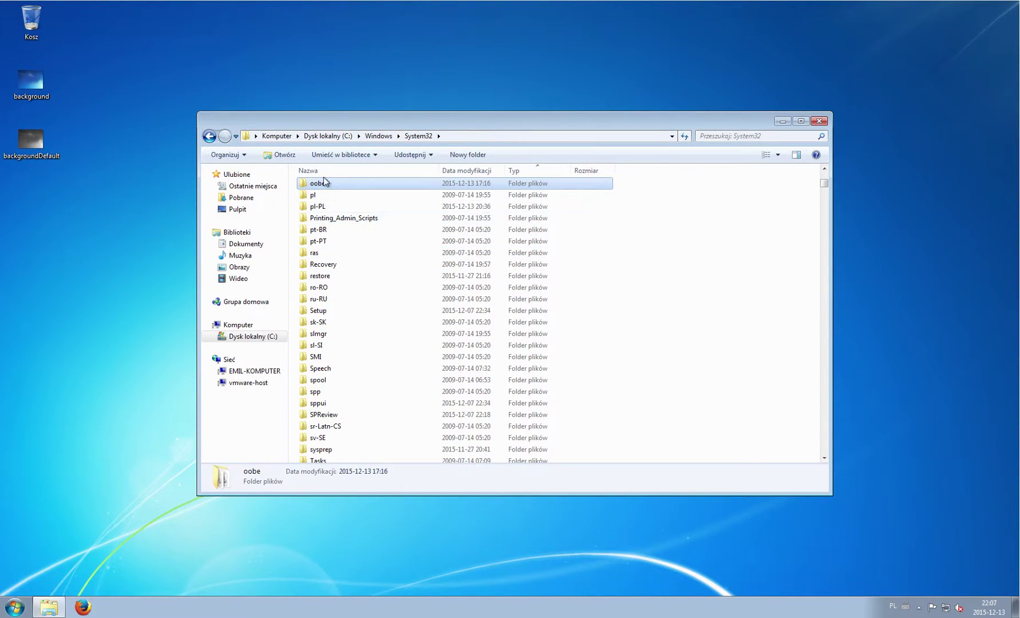
{"action": "double_click", "coordinate": [335, 189]}
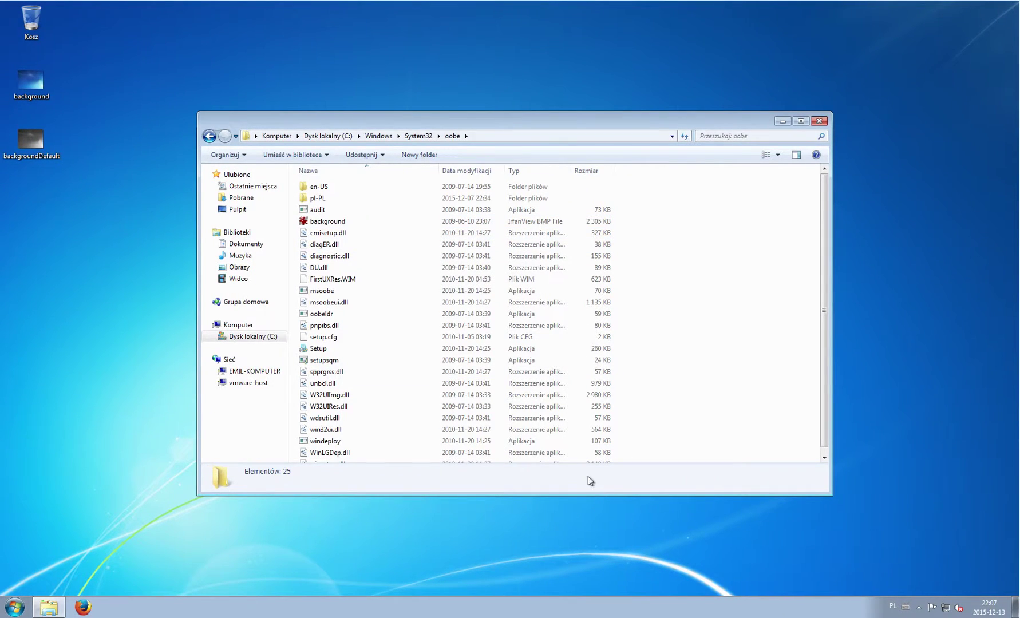
Create a folder named info inside the oobe folder and open it.
{"action": "right_click", "coordinate": [650, 202]}
{"action": "mouse_move", "coordinate": [710, 320]}
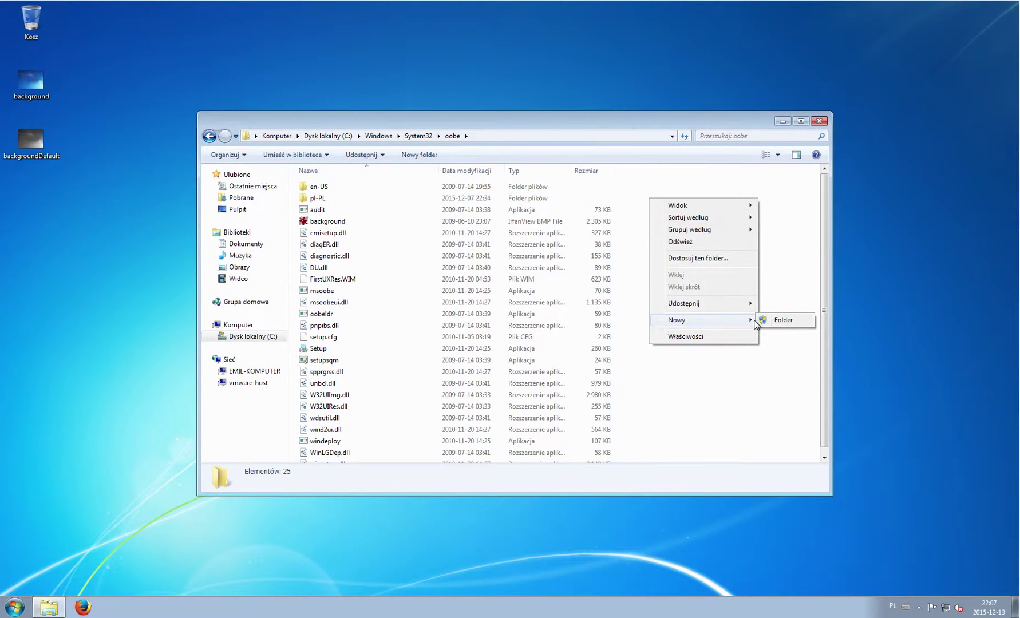
{"action": "left_click", "coordinate": [767, 323]}
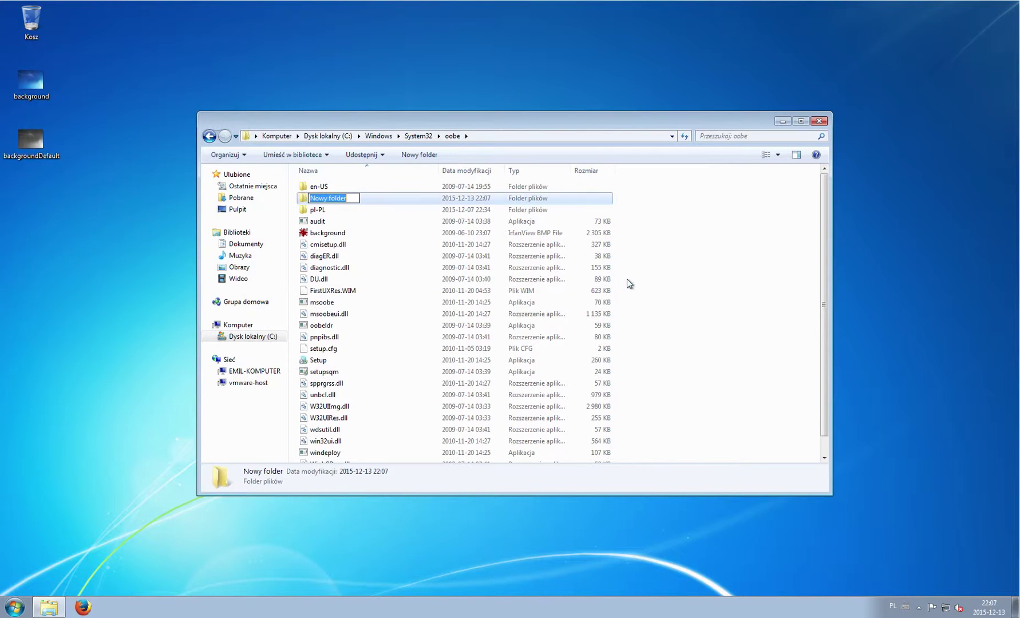
{"action": "type", "text": "info"}
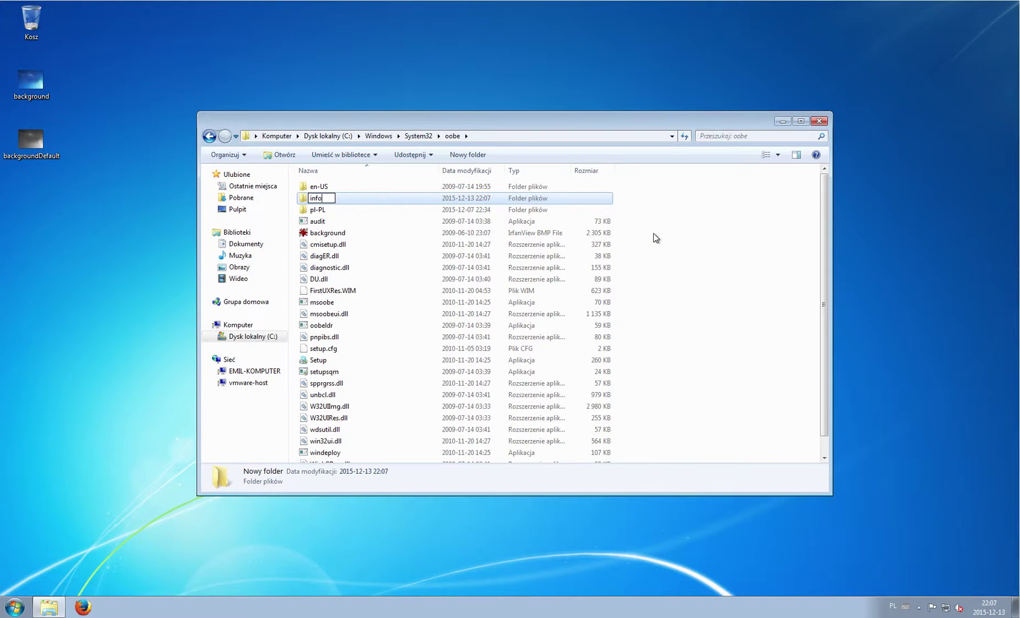
{"action": "key", "text": "Return"}
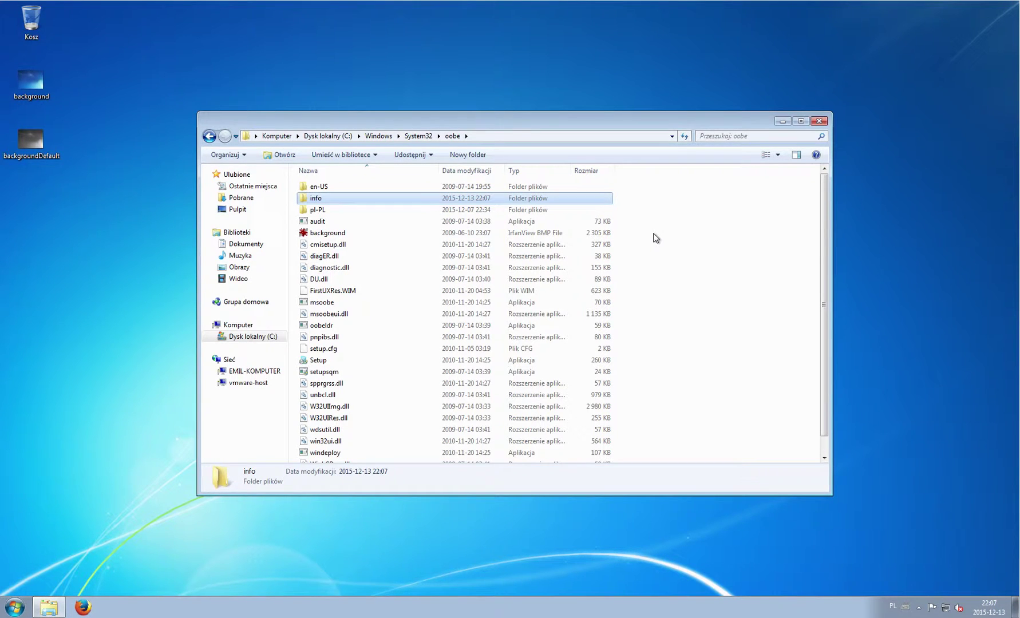
{"action": "key", "text": "Return"}
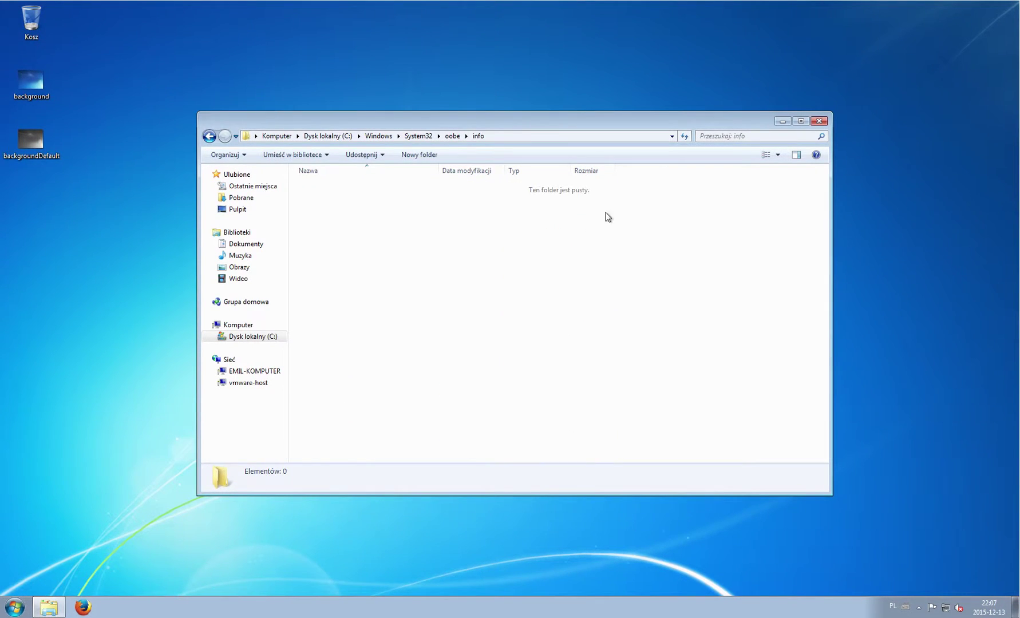
Return to the oobe folder, view its background bitmap, and close the image viewer.
{"action": "key", "text": "BackSpace"}
{"action": "double_click", "coordinate": [314, 233]}
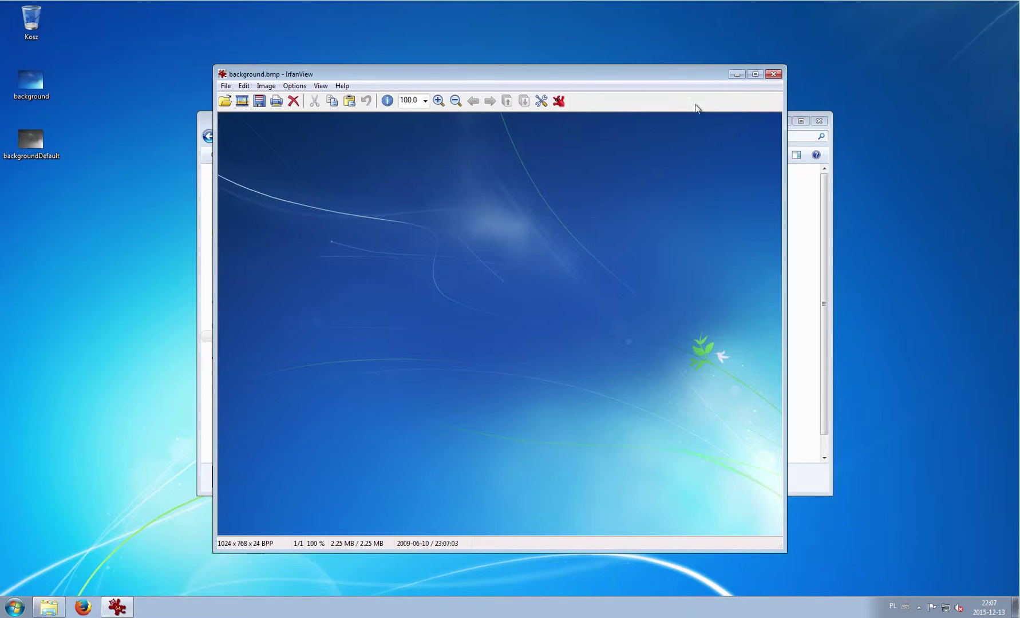
{"action": "left_click", "coordinate": [773, 76]}
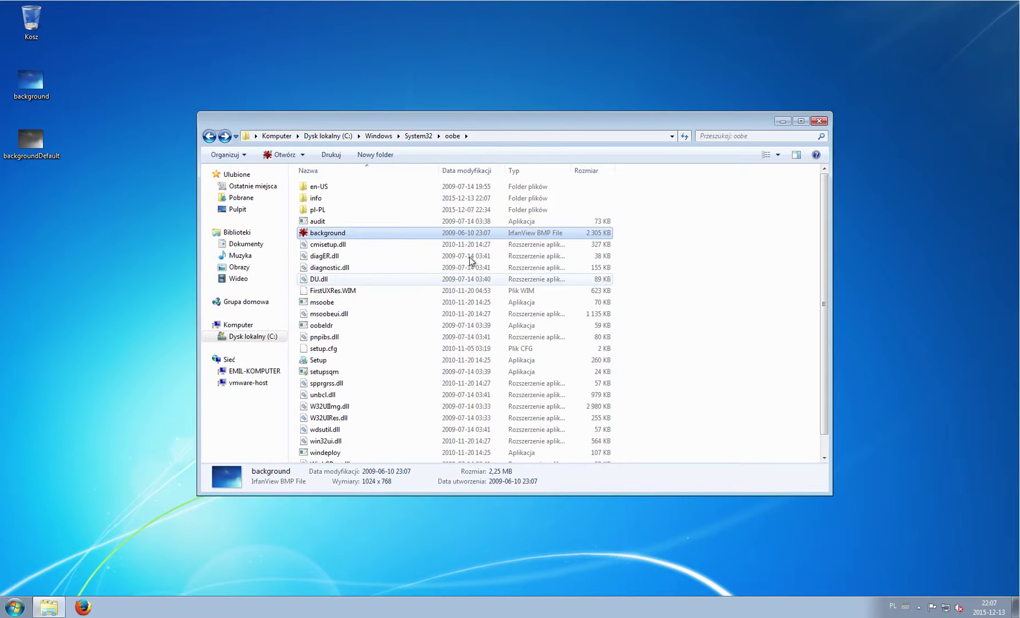
Create a folder named backgrounds inside the info folder and open it.
{"action": "left_click", "coordinate": [323, 200]}
{"action": "double_click", "coordinate": [324, 201]}
{"action": "right_click", "coordinate": [395, 256]}
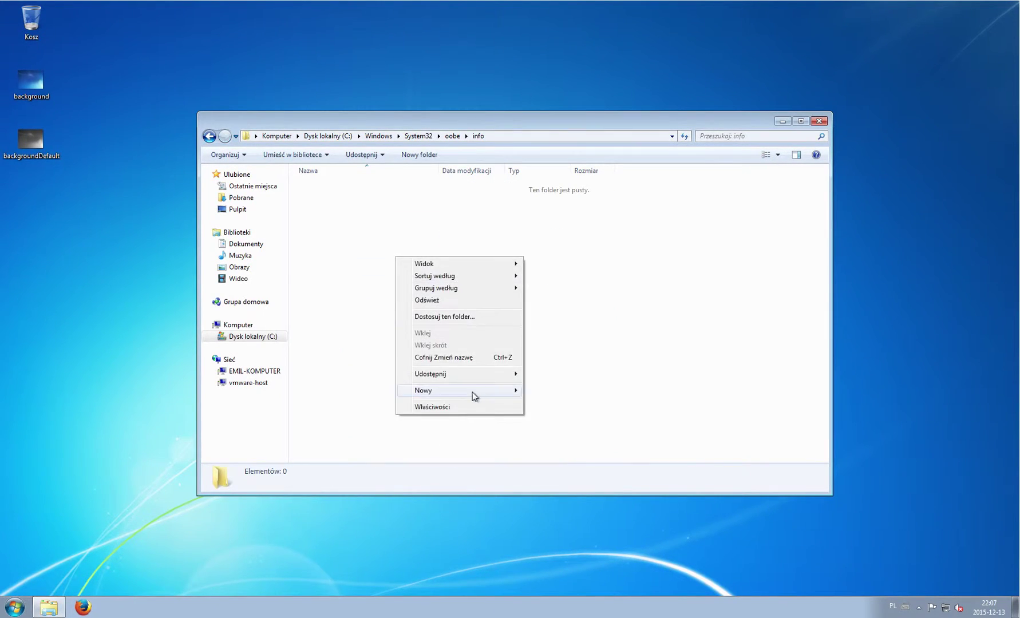
{"action": "mouse_move", "coordinate": [478, 391]}
{"action": "left_click", "coordinate": [569, 390]}
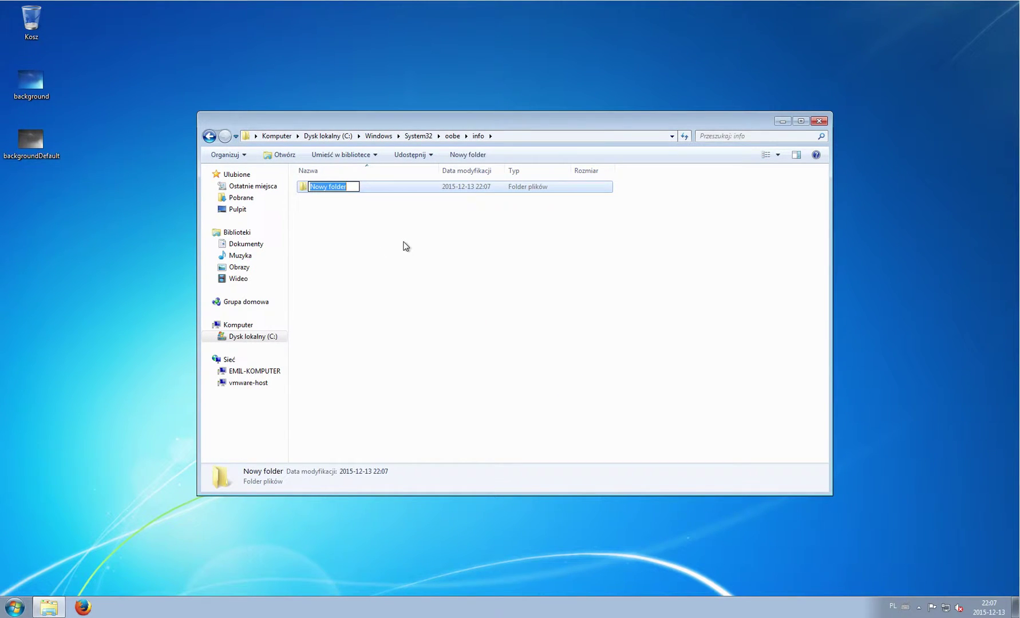
{"action": "type", "text": "backgrounds"}
{"action": "key", "text": "Return"}
{"action": "key", "text": "Return"}
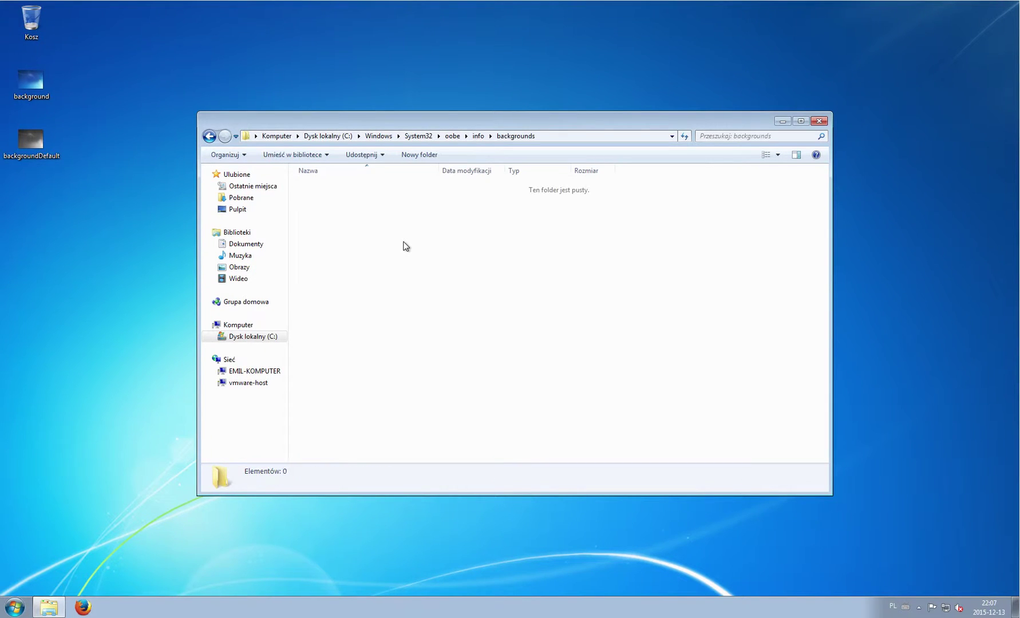
Move backgroundDefault from the desktop into the backgrounds folder with administrator permission, and close the folder window.
{"action": "left_click", "coordinate": [52, 143]}
{"action": "left_click_drag", "start_coordinate": [52, 142], "coordinate": [484, 387]}
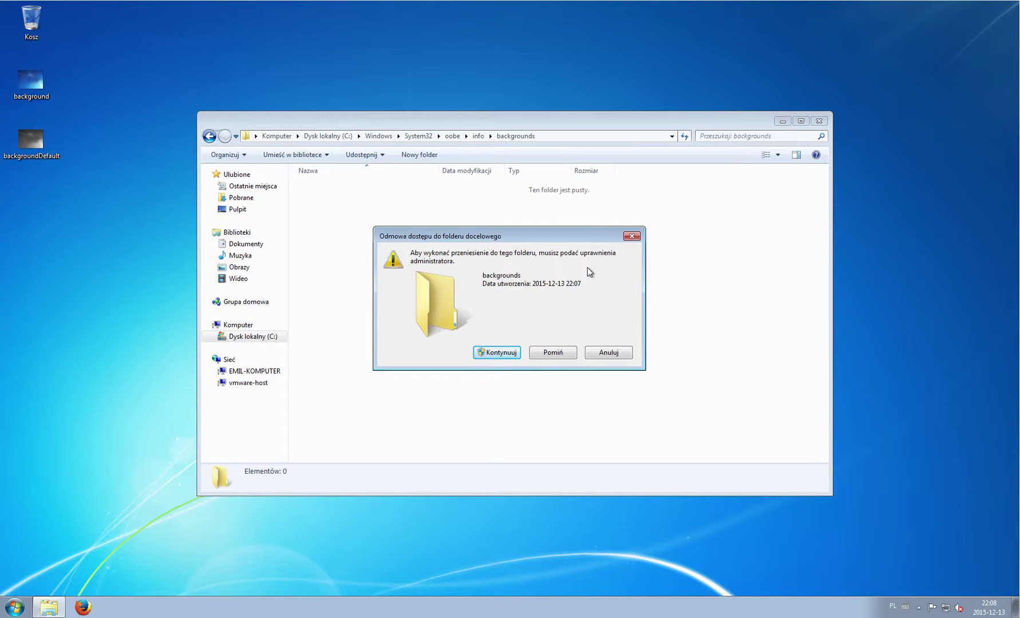
{"action": "left_click", "coordinate": [502, 355]}
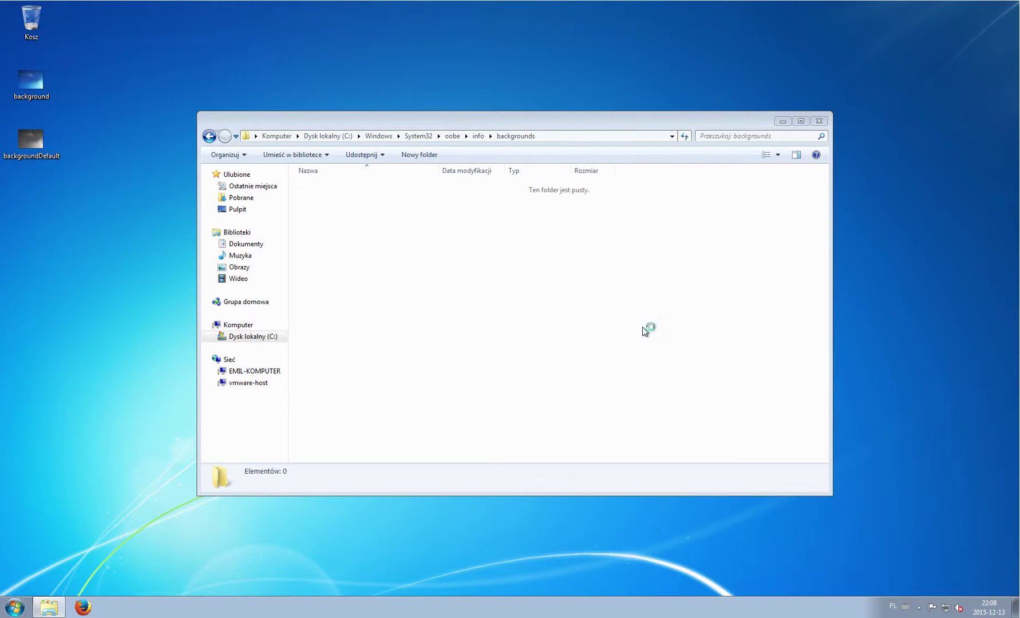
{"action": "left_click", "coordinate": [607, 277]}
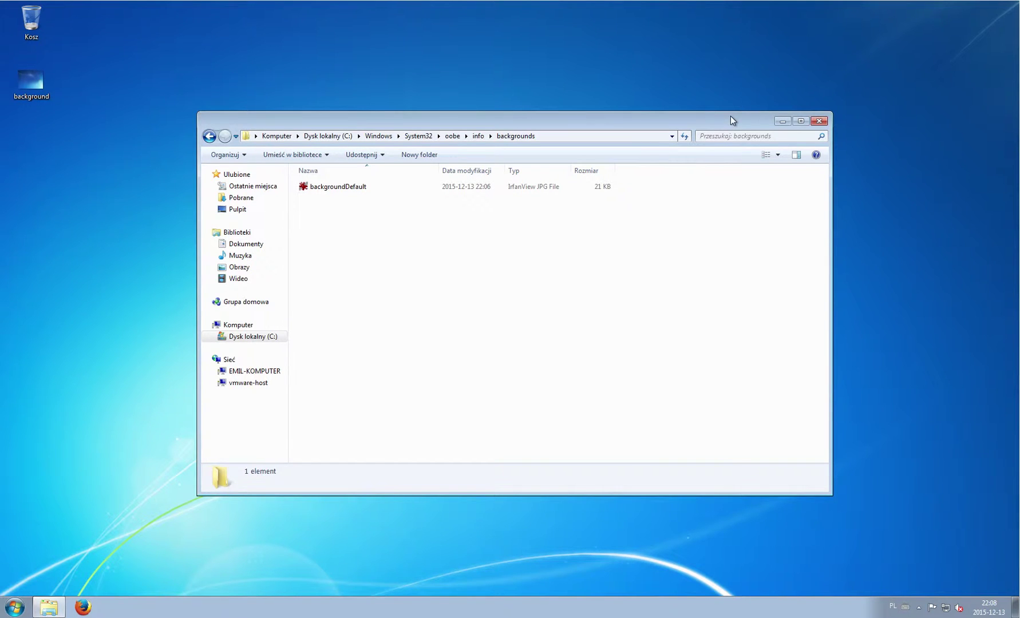
{"action": "left_click", "coordinate": [819, 121]}
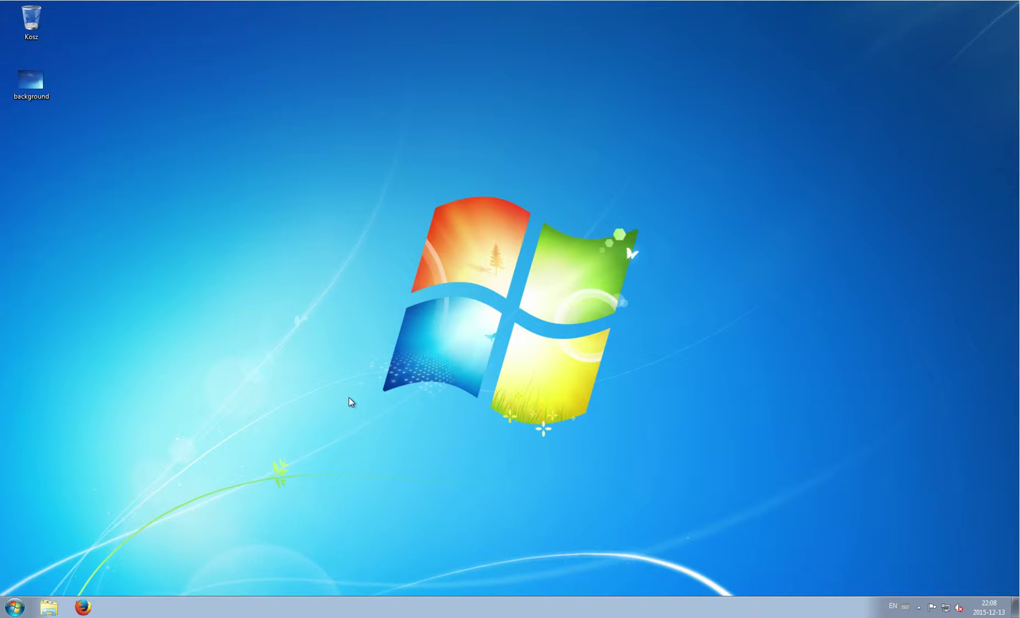
Search for regedit, launch the Registry Editor, and allow it to make changes to the computer.
{"action": "left_click", "coordinate": [12, 608]}
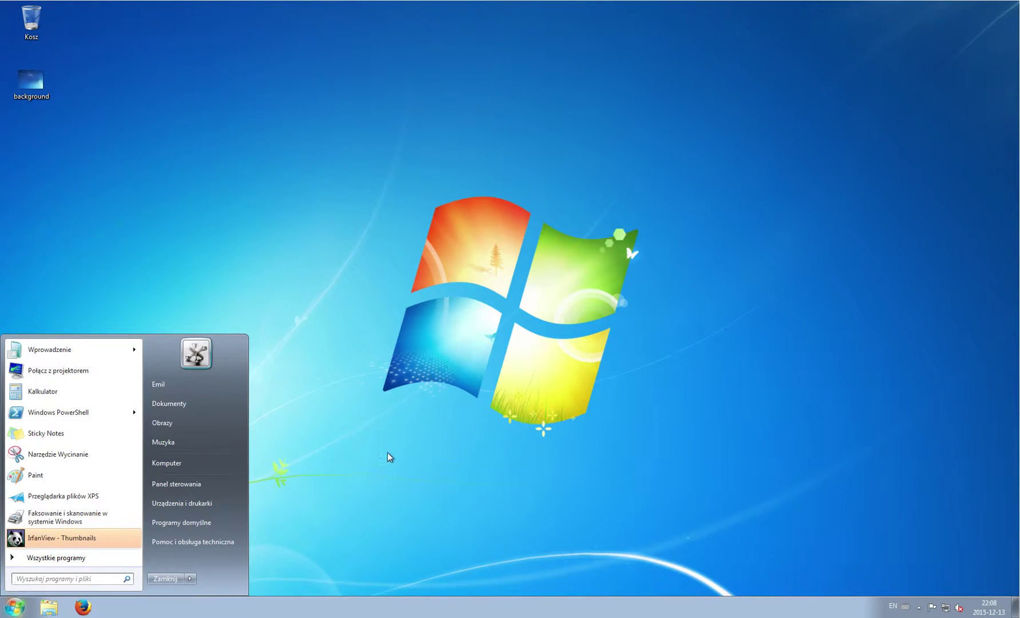
{"action": "type", "text": "re"}
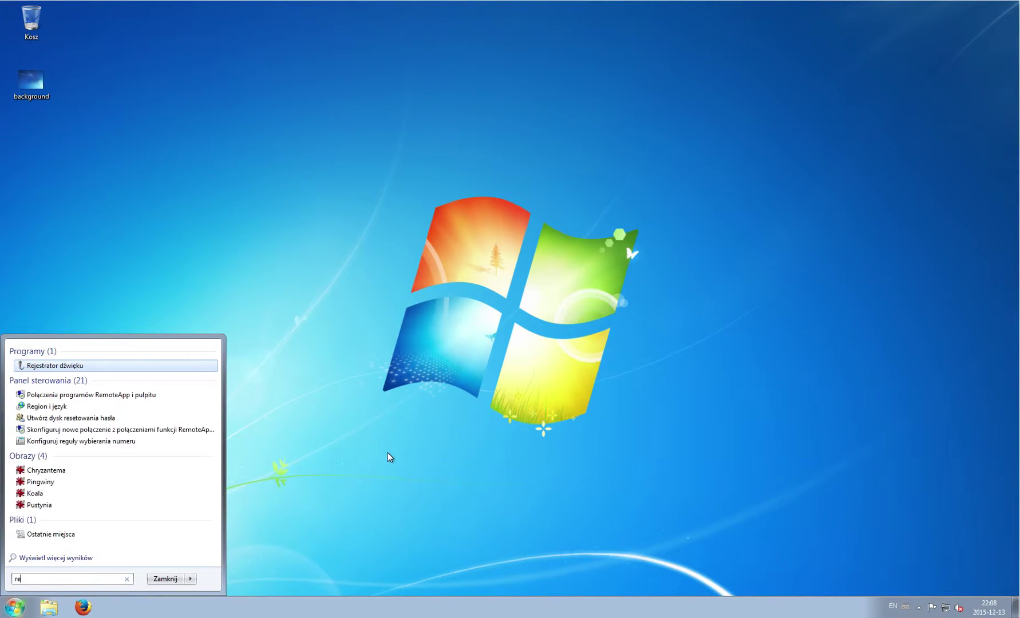
{"action": "type", "text": "gedit"}
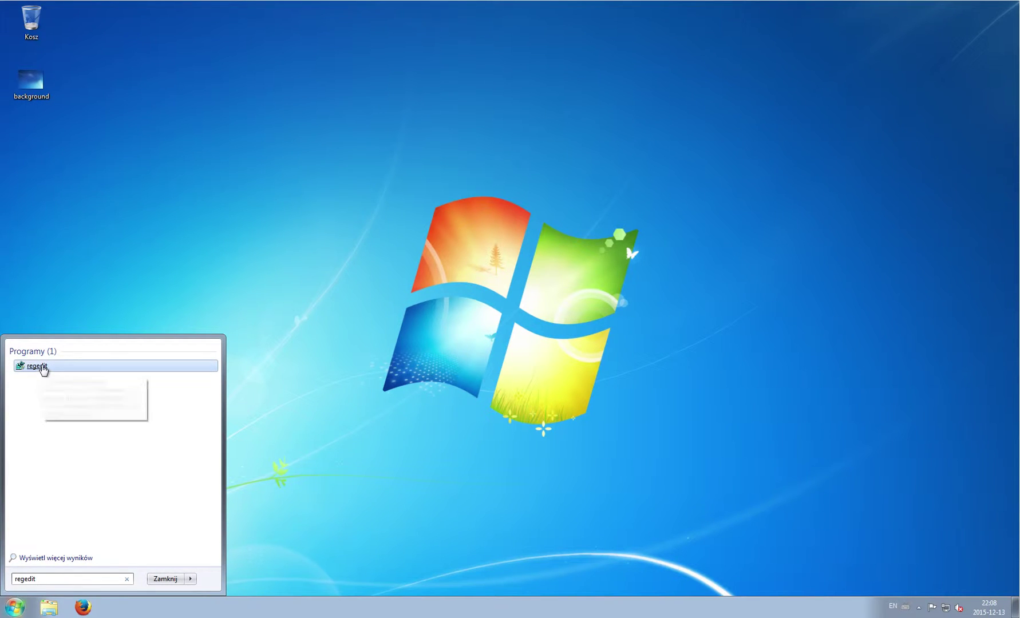
{"action": "left_click", "coordinate": [42, 367]}
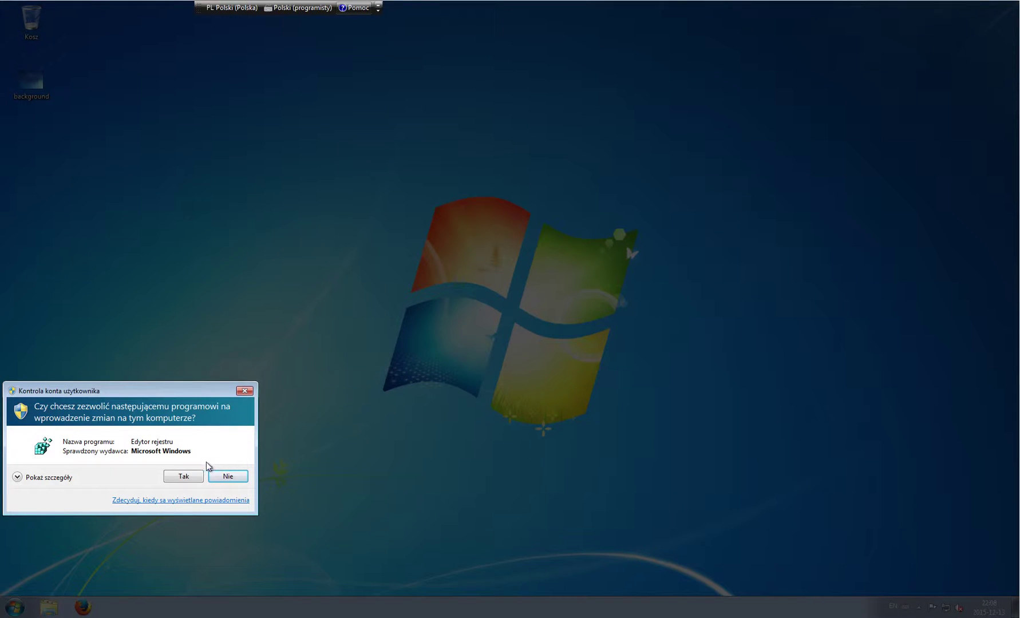
{"action": "left_click", "coordinate": [190, 476]}
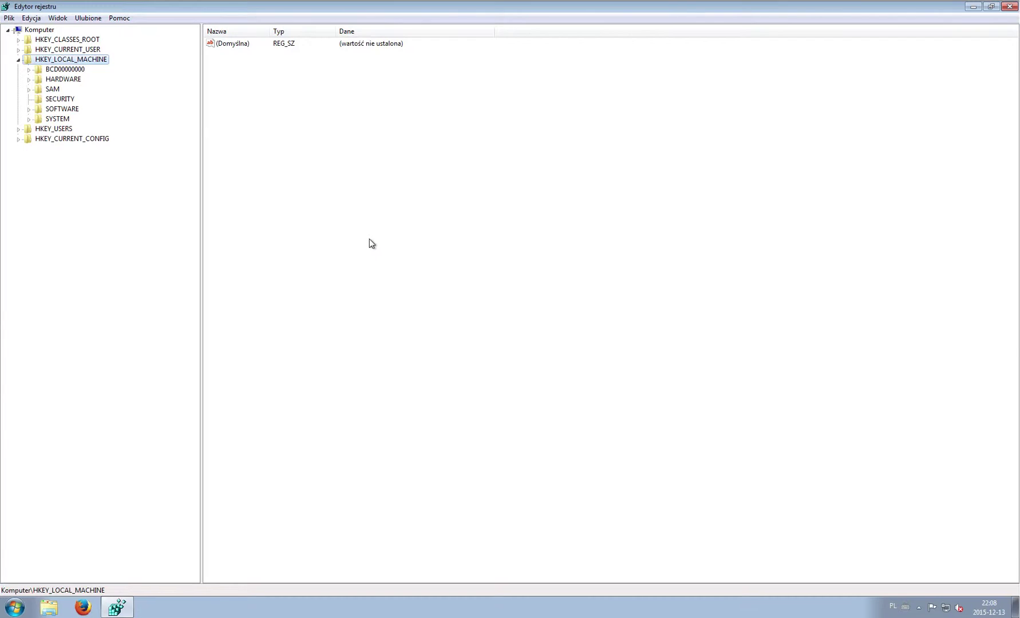
Collapse the HKEY_LOCAL_MACHINE branch and select the Komputer root of the registry tree.
{"action": "left_click", "coordinate": [18, 60]}
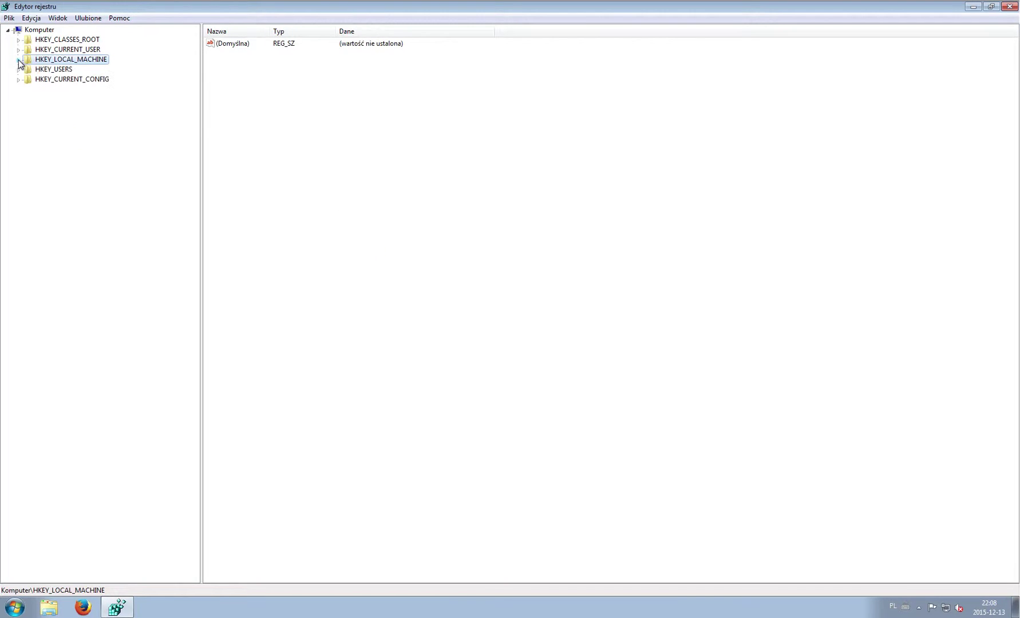
{"action": "left_click", "coordinate": [18, 60]}
{"action": "left_click", "coordinate": [18, 60]}
{"action": "left_click", "coordinate": [35, 29]}
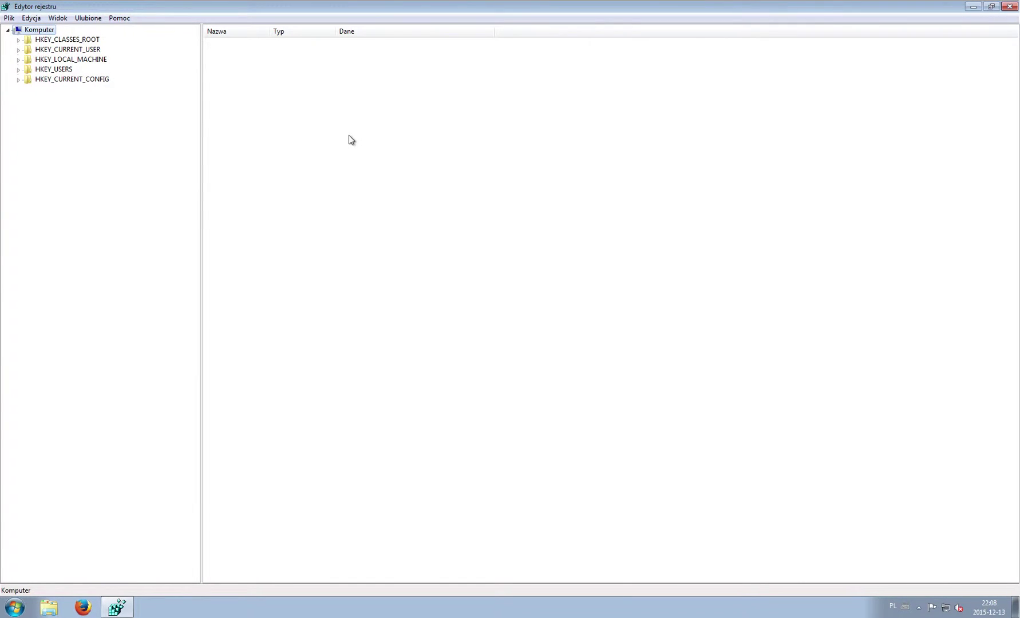
Expand the registry tree along HKEY_LOCAL_MACHINE\SOFTWARE\Microsoft\Windows\CurrentVersion.
{"action": "left_click", "coordinate": [19, 60]}
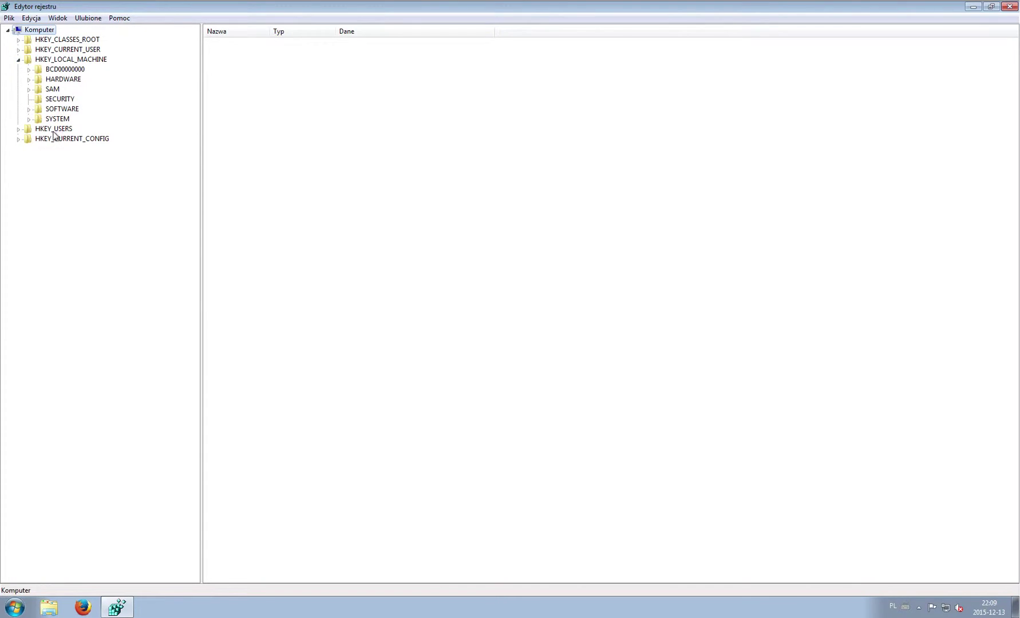
{"action": "left_click", "coordinate": [30, 109]}
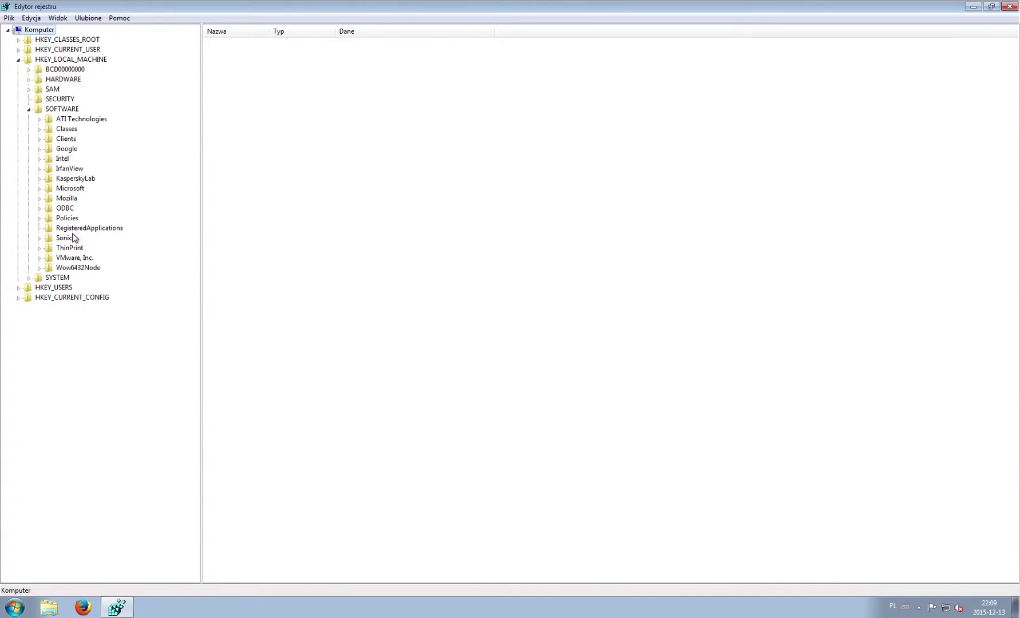
{"action": "left_click", "coordinate": [39, 188]}
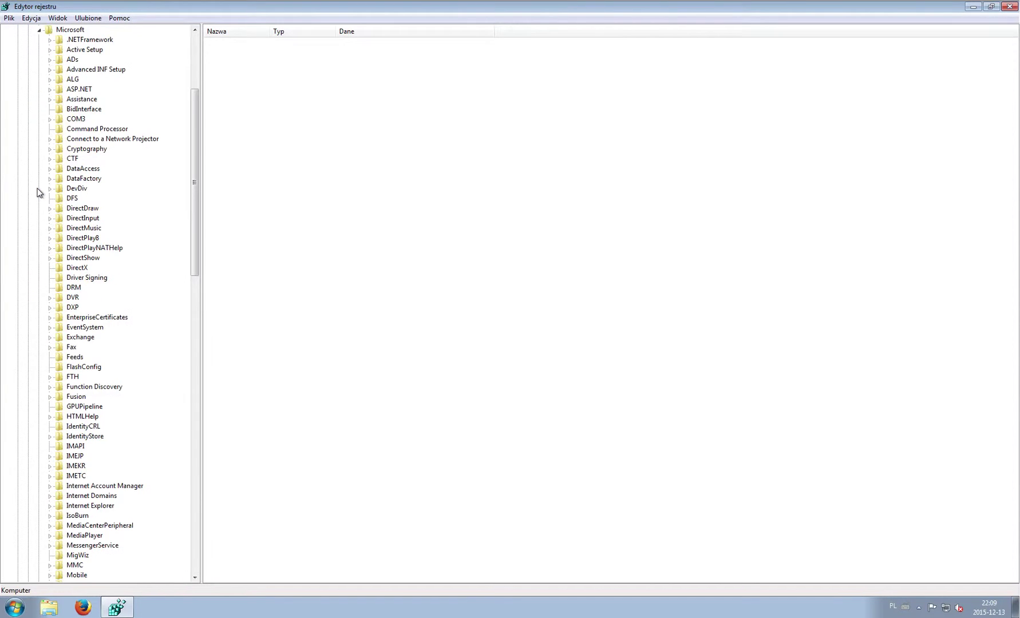
{"action": "scroll", "coordinate": [86, 349], "scroll_direction": "down", "scroll_amount": 20}
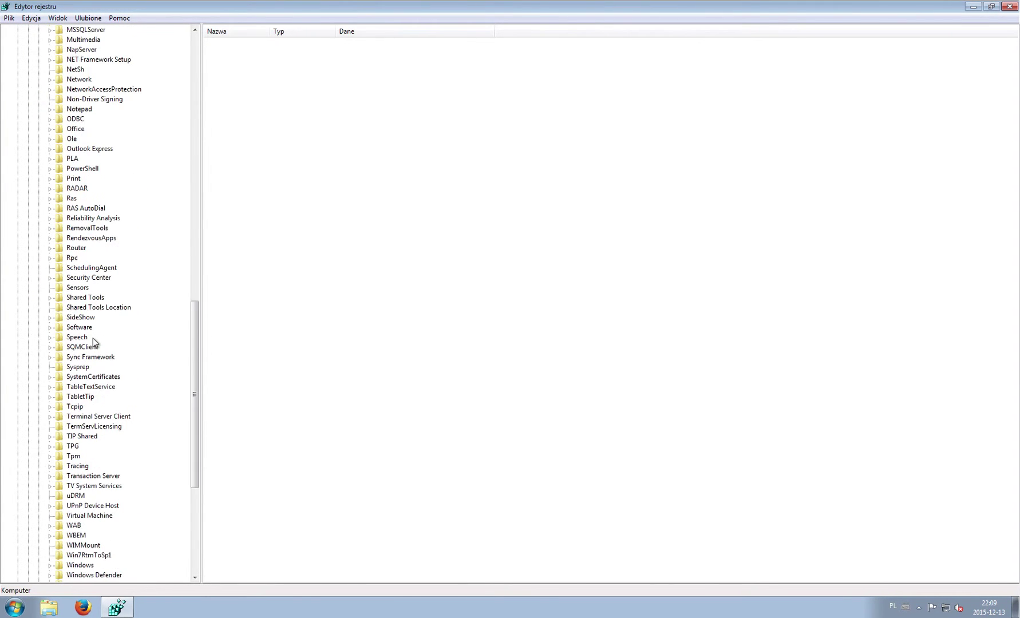
{"action": "scroll", "coordinate": [91, 344], "scroll_direction": "down", "scroll_amount": 2}
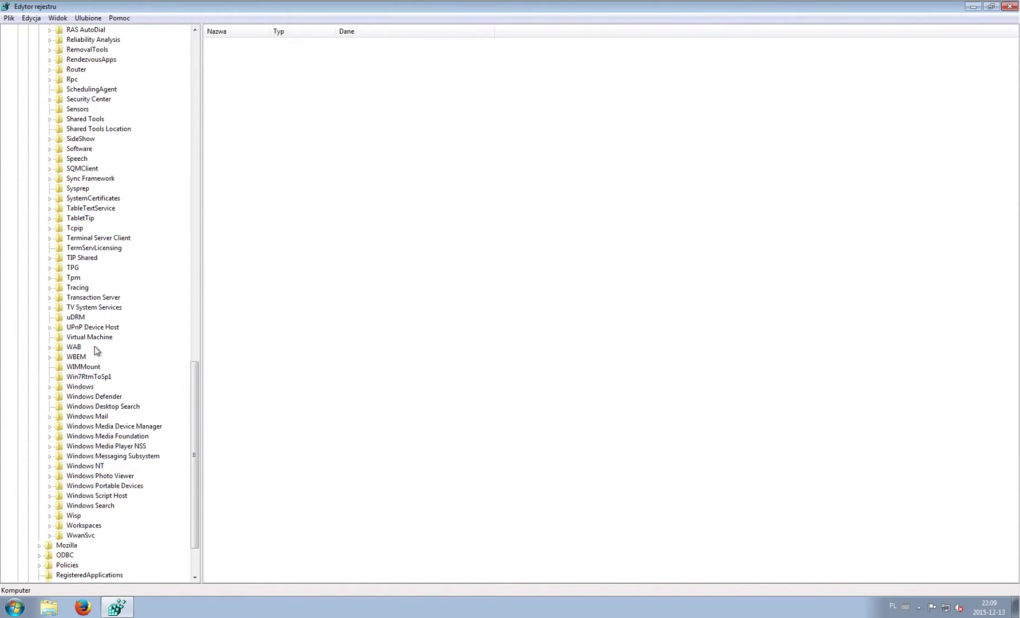
{"action": "left_click", "coordinate": [50, 387]}
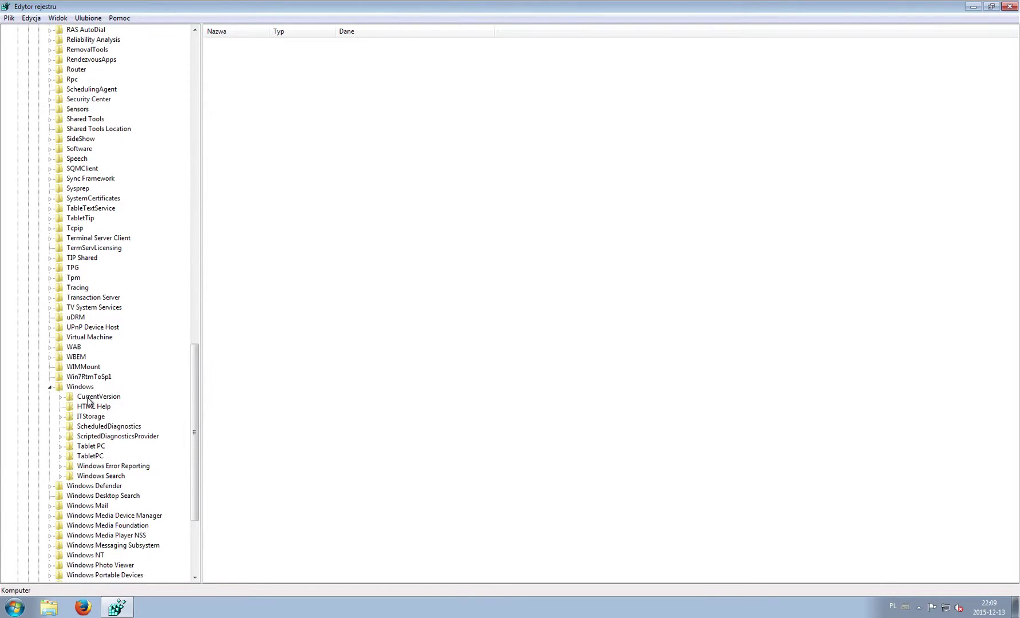
{"action": "left_click", "coordinate": [60, 397]}
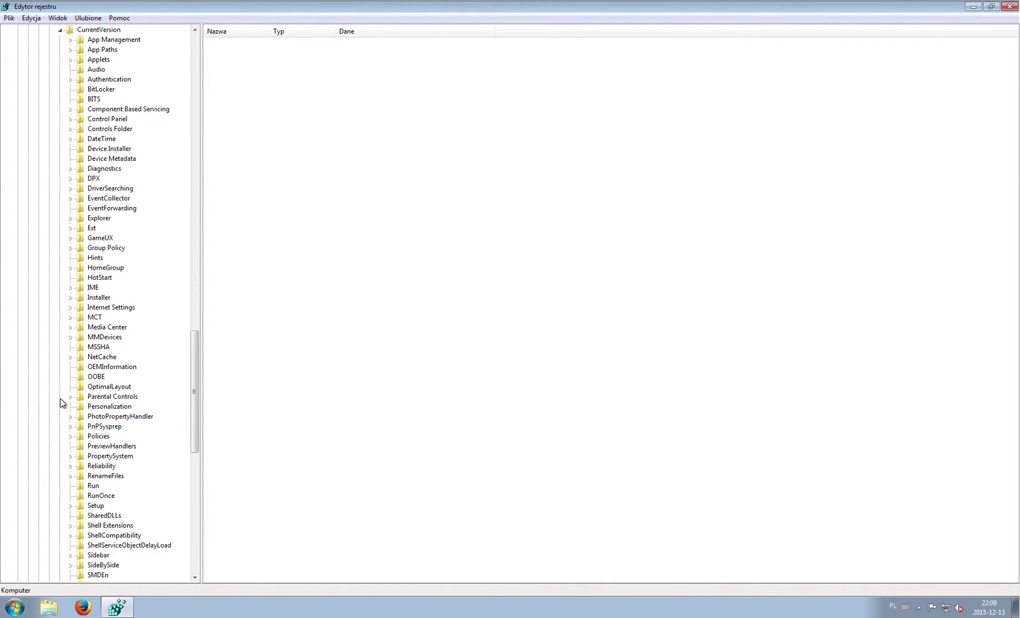
Expand Authentication and LogonUI under CurrentVersion and select the Background key.
{"action": "left_click", "coordinate": [118, 82]}
{"action": "left_click", "coordinate": [70, 81]}
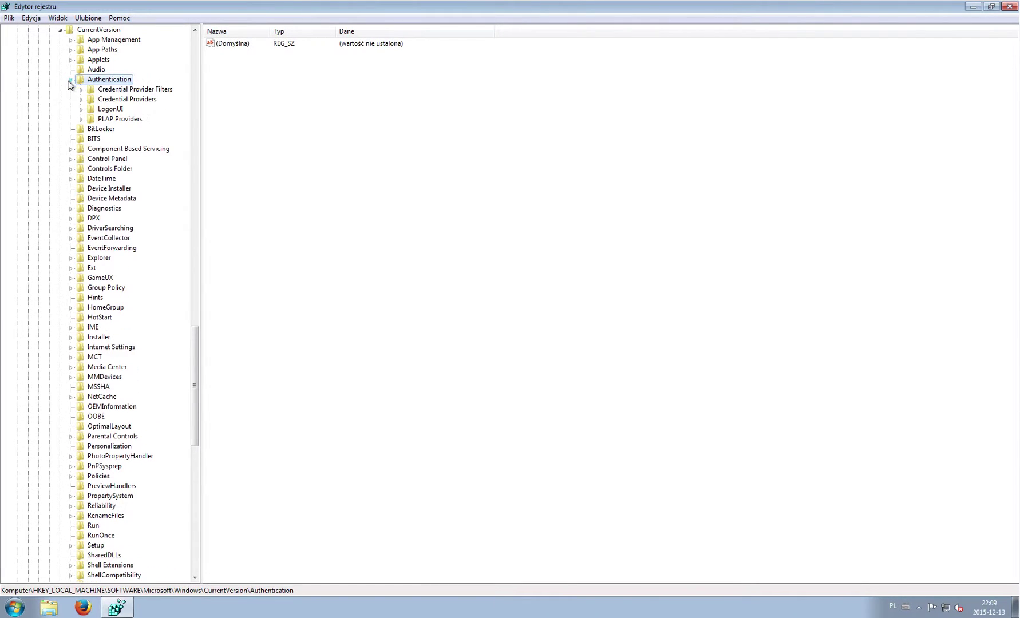
{"action": "left_click", "coordinate": [81, 109]}
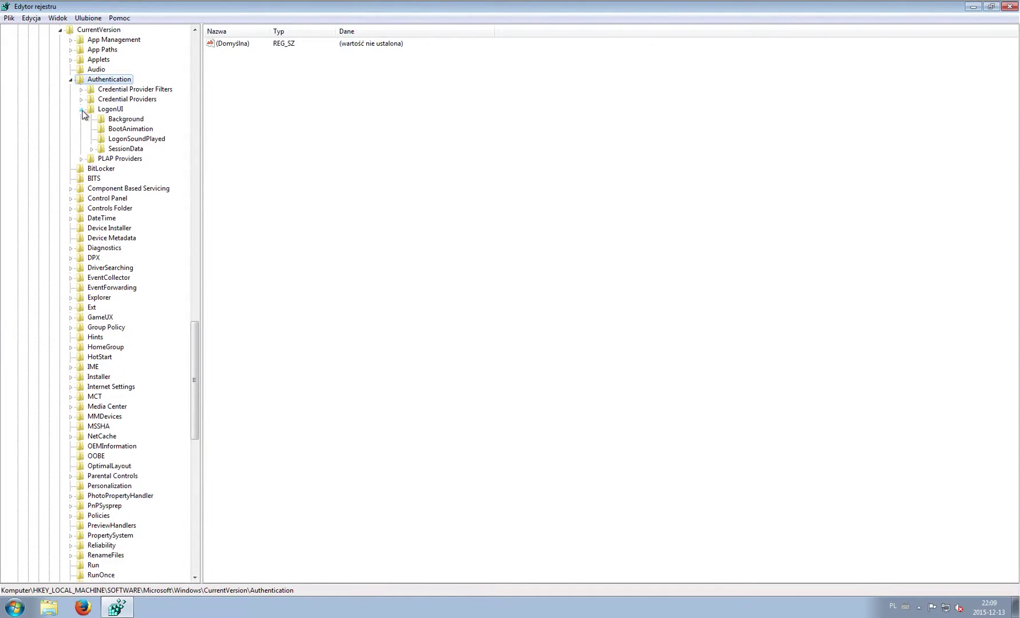
{"action": "left_click", "coordinate": [125, 120]}
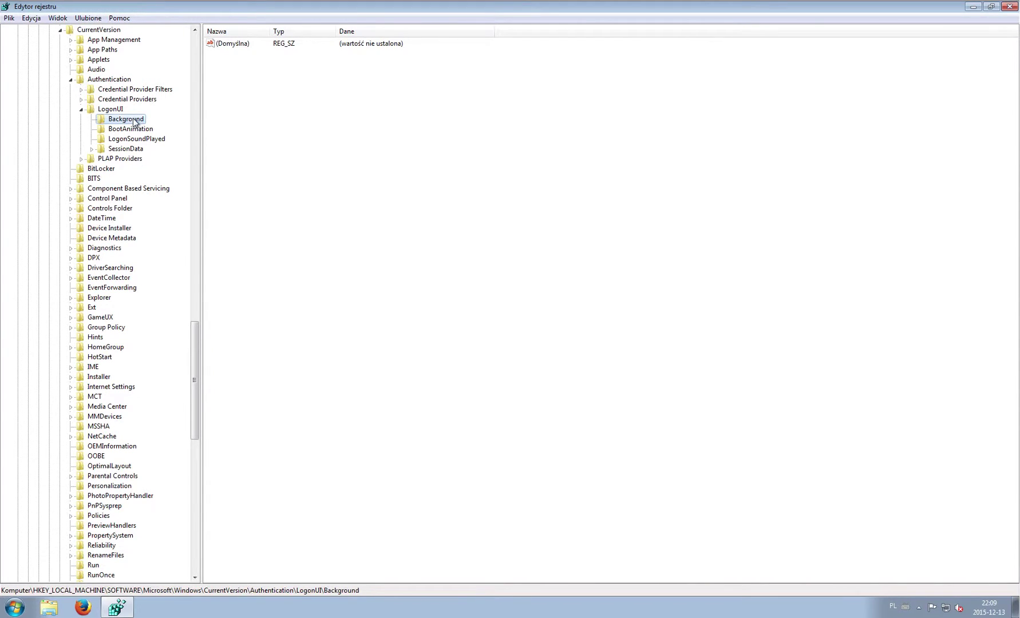
View the values of the LogonUI key, return to its Background subkey, and look at the default value.
{"action": "left_click", "coordinate": [117, 110]}
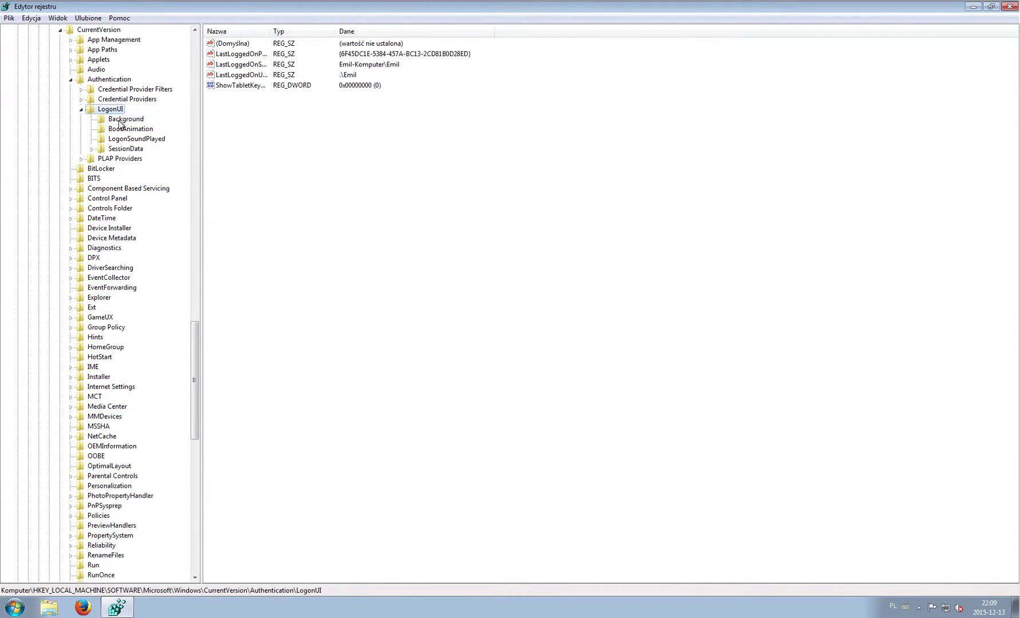
{"action": "left_click", "coordinate": [121, 121]}
{"action": "left_click", "coordinate": [219, 46]}
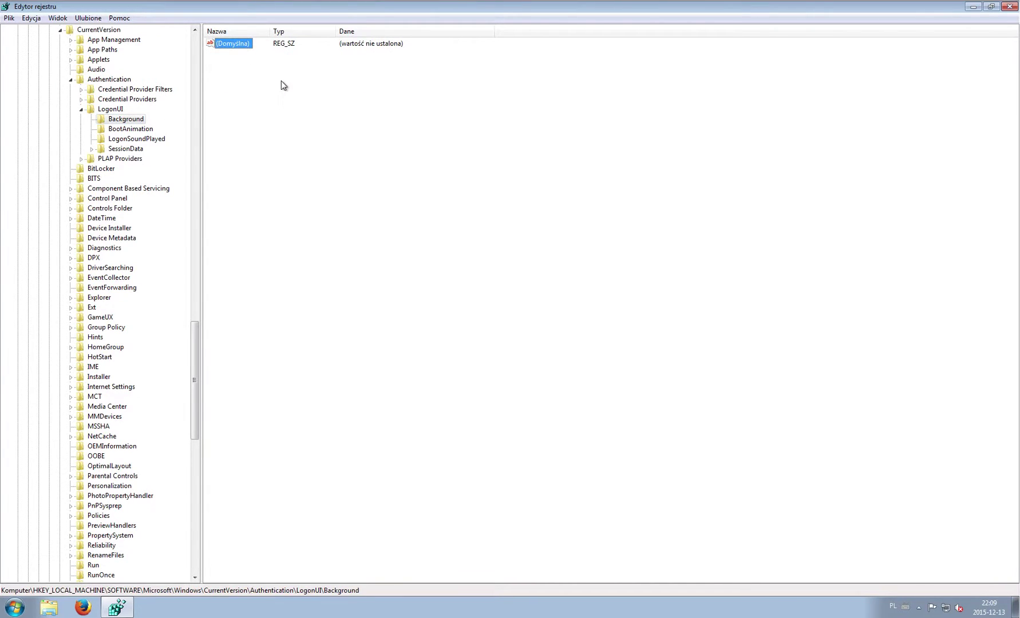
{"action": "left_click", "coordinate": [297, 139]}
Export the Background key as a registry file named Background in the Dokumenty library.
{"action": "right_click", "coordinate": [130, 117]}
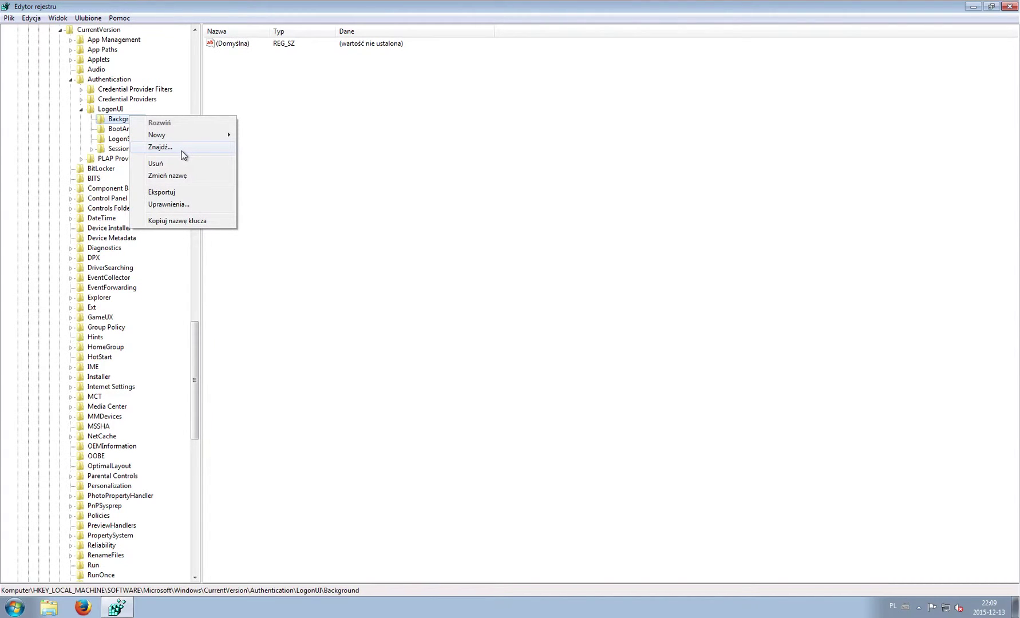
{"action": "left_click", "coordinate": [114, 121]}
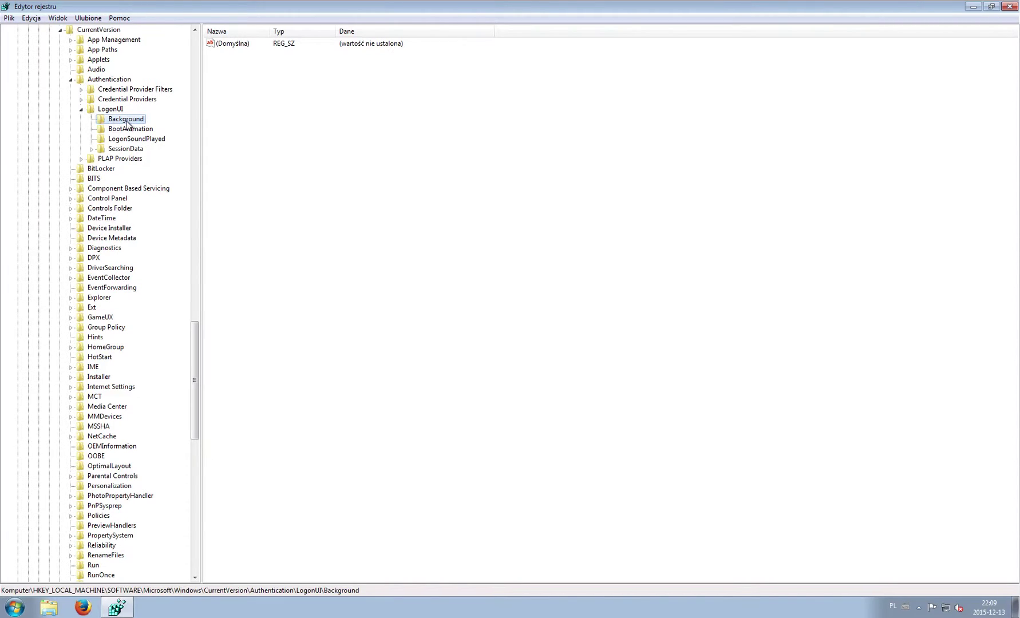
{"action": "right_click", "coordinate": [133, 120]}
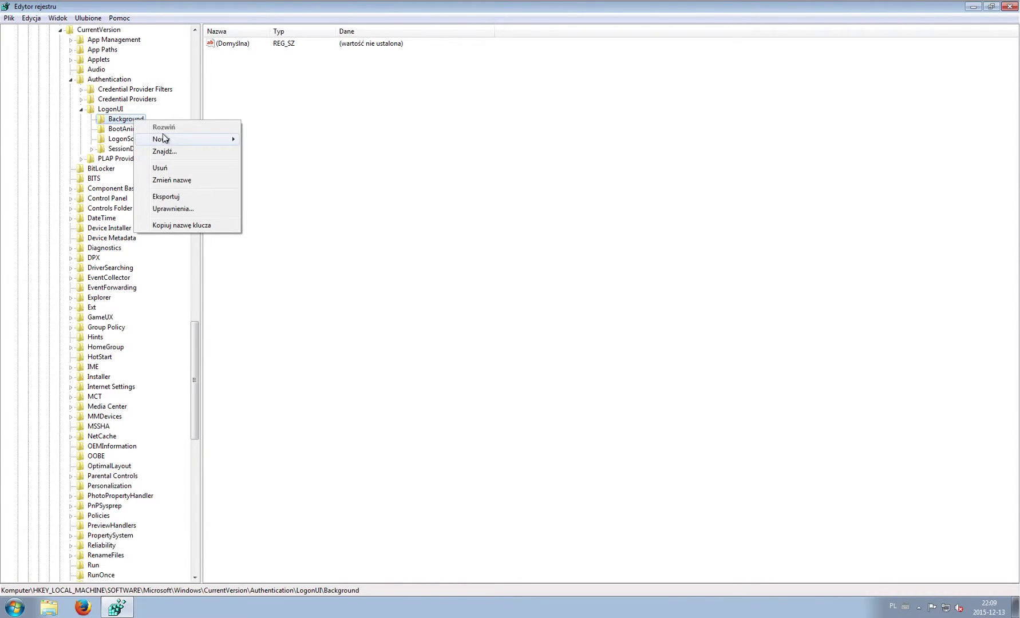
{"action": "left_click", "coordinate": [168, 197]}
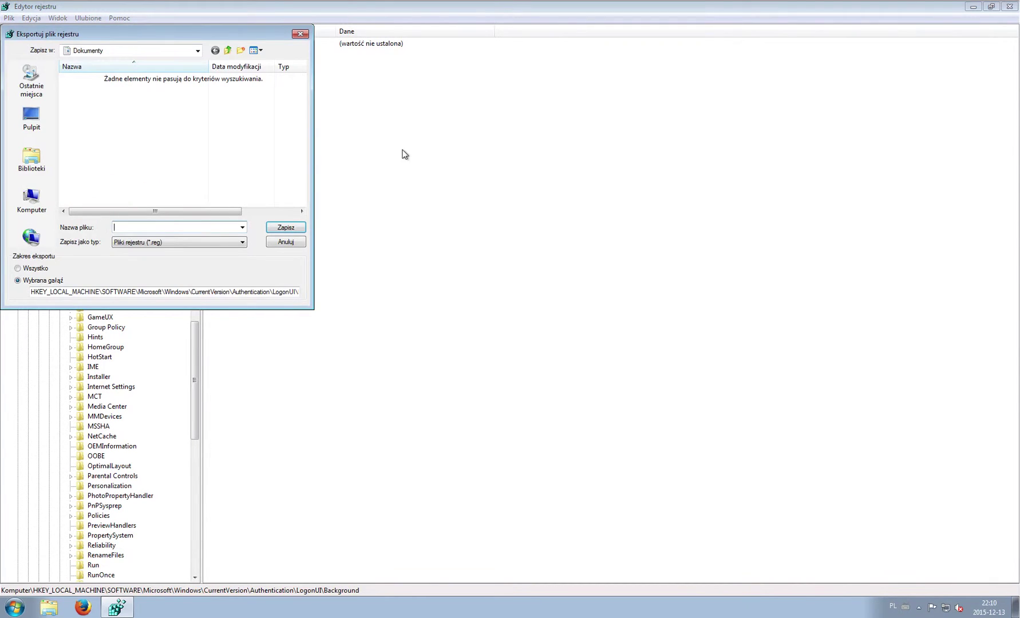
{"action": "left_click_drag", "start_coordinate": [215, 29], "coordinate": [662, 142]}
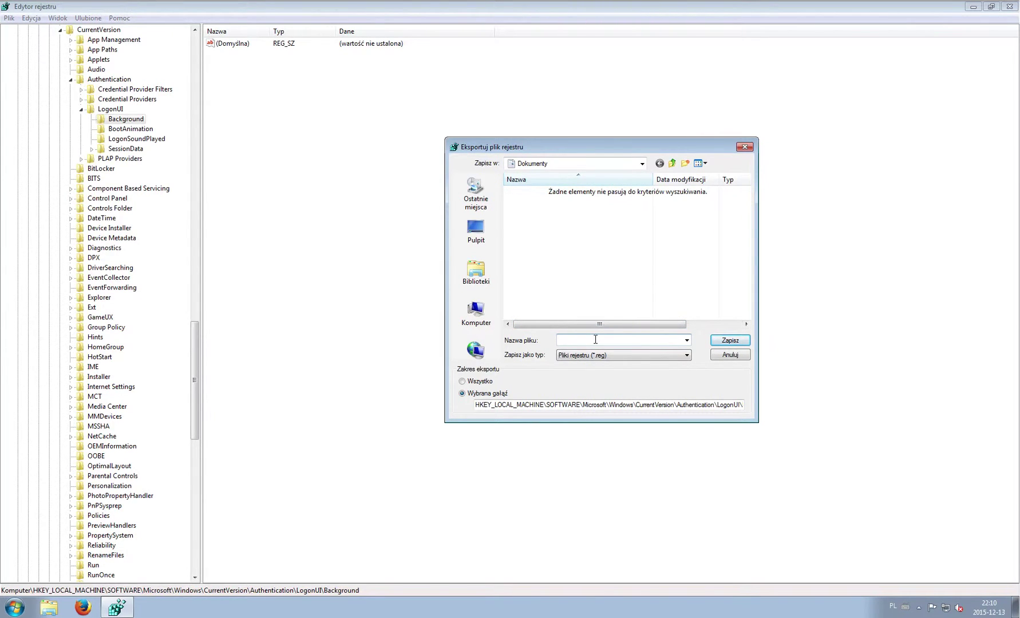
{"action": "type", "text": "Background"}
{"action": "left_click", "coordinate": [626, 169]}
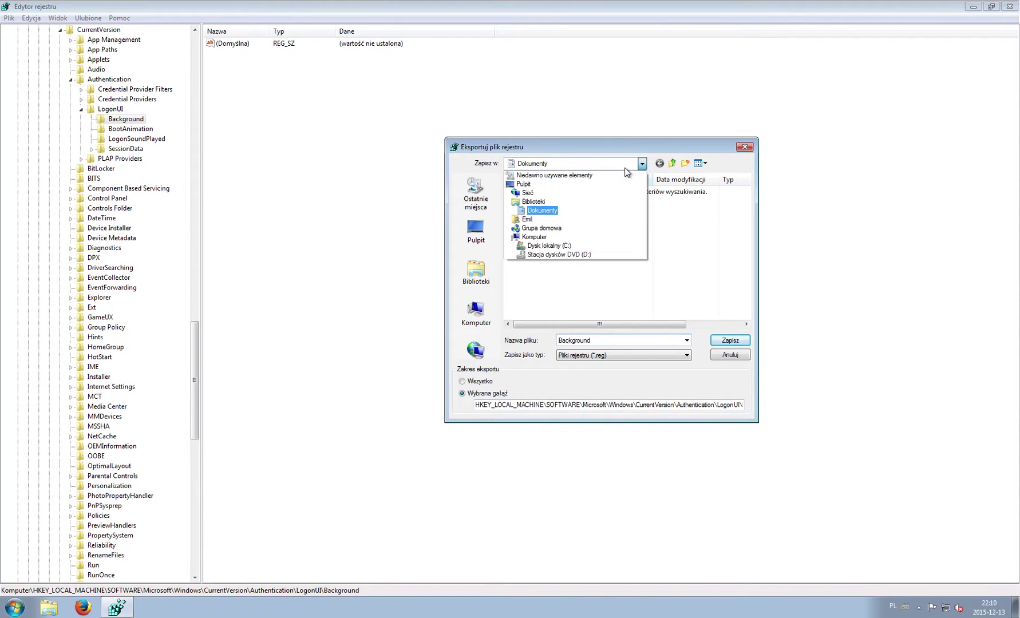
{"action": "left_click", "coordinate": [626, 168]}
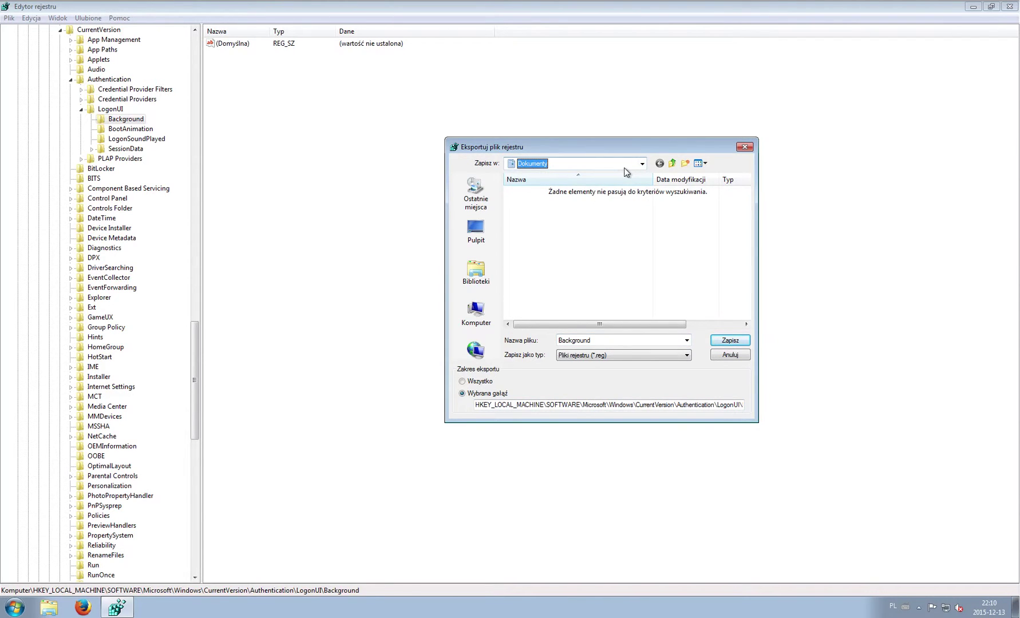
{"action": "left_click", "coordinate": [730, 340]}
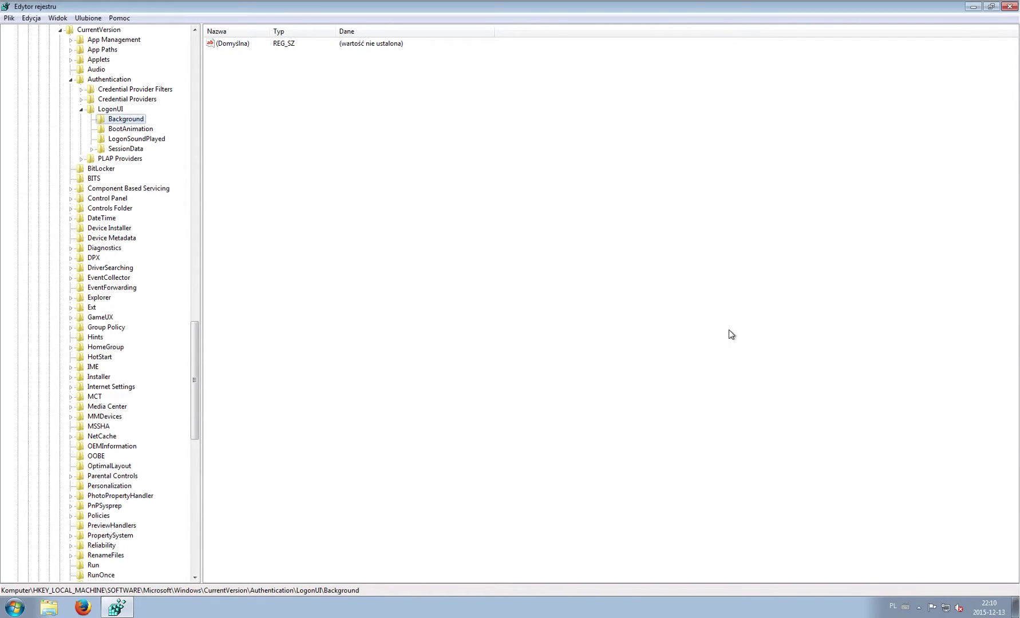
Check the exported Background file in the Dokumenty library and return to the Registry Editor.
{"action": "left_click", "coordinate": [49, 608]}
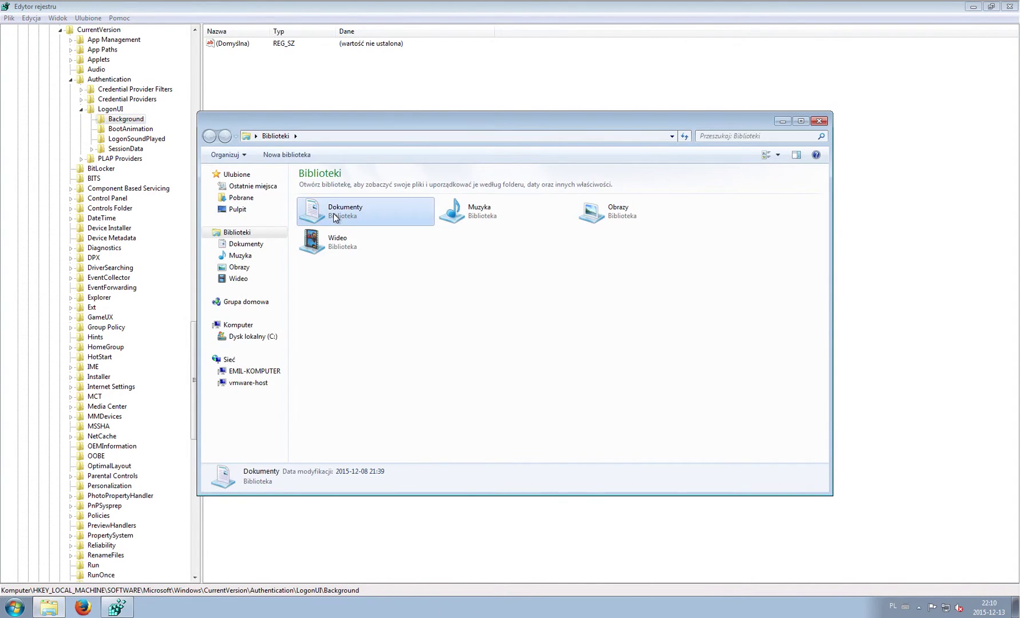
{"action": "double_click", "coordinate": [336, 218]}
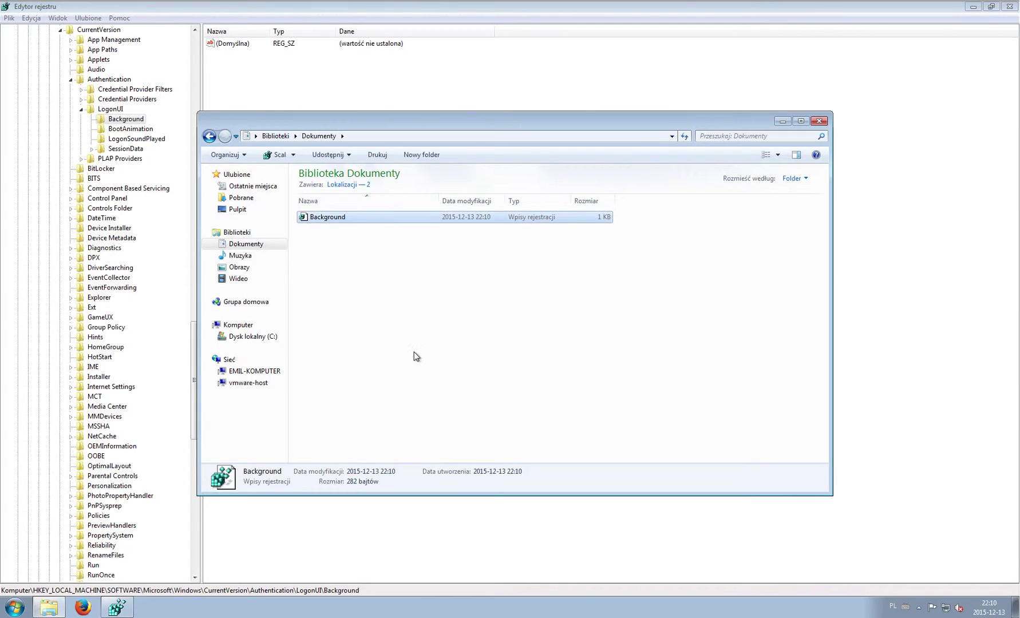
{"action": "left_click", "coordinate": [785, 121]}
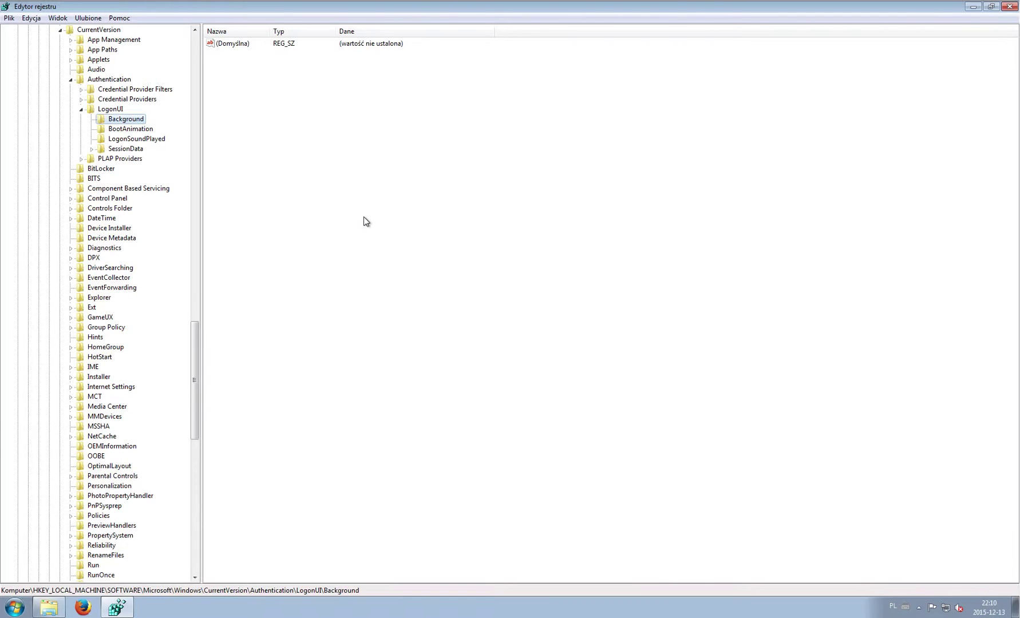
{"action": "right_click", "coordinate": [115, 121]}
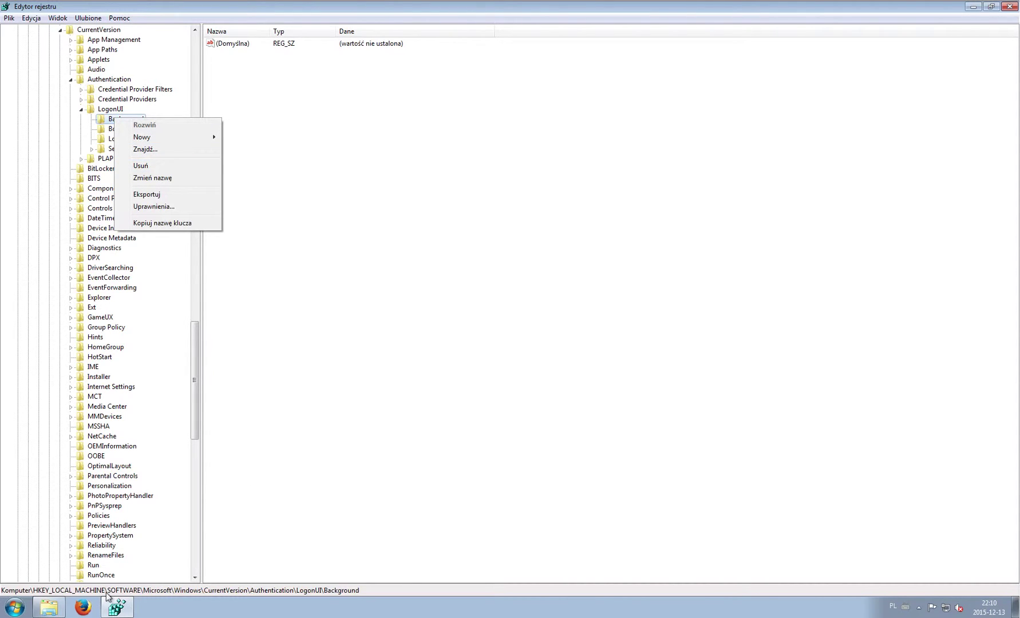
{"action": "left_click", "coordinate": [49, 607]}
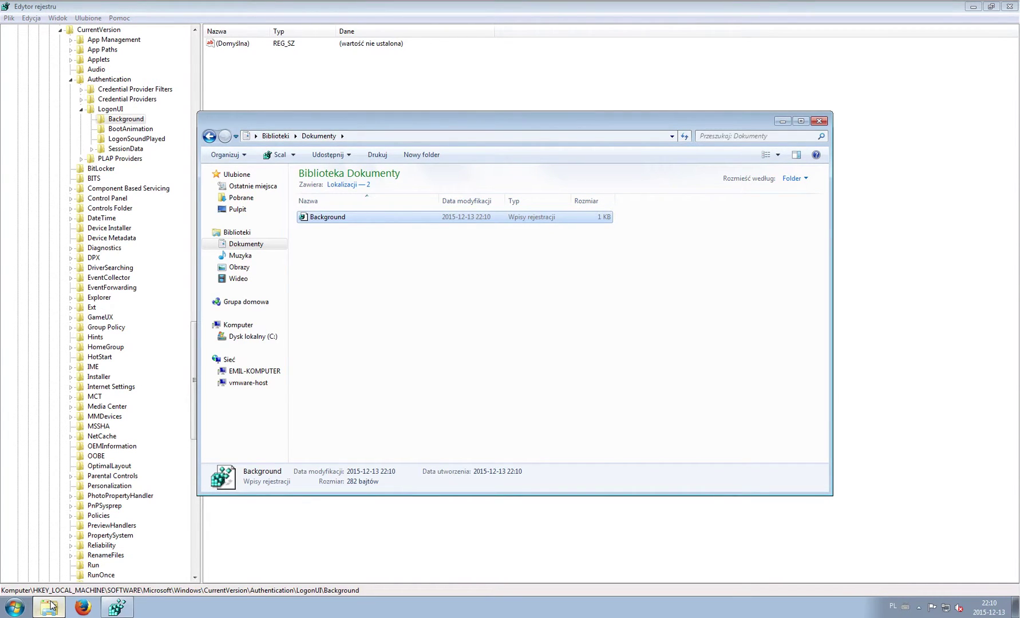
{"action": "left_click", "coordinate": [49, 606]}
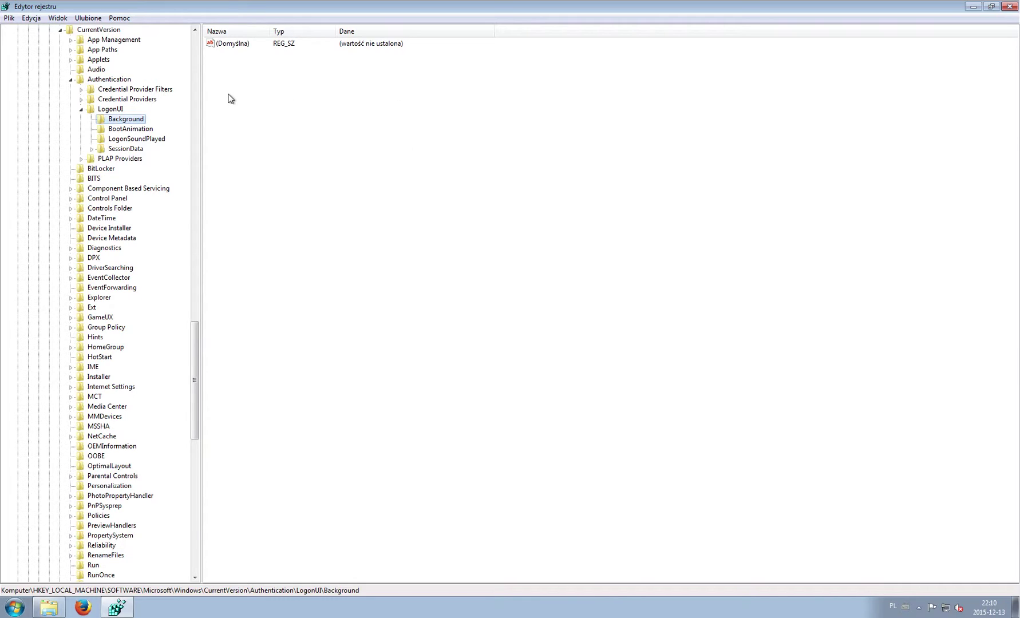
Create a 32-bit DWORD value named OEMBackground in the Background key.
{"action": "right_click", "coordinate": [288, 103]}
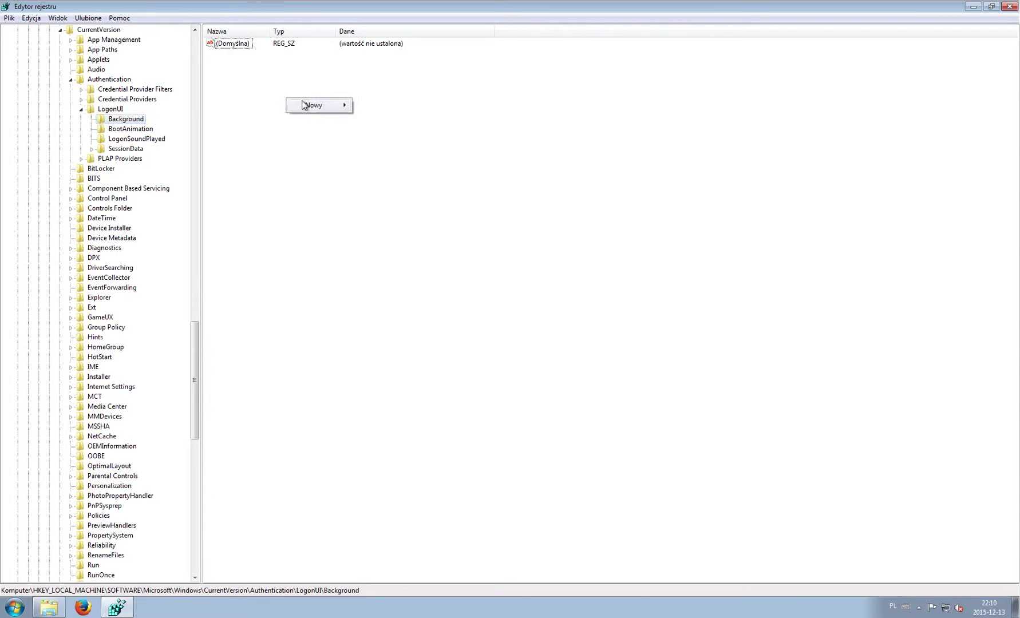
{"action": "mouse_move", "coordinate": [330, 104]}
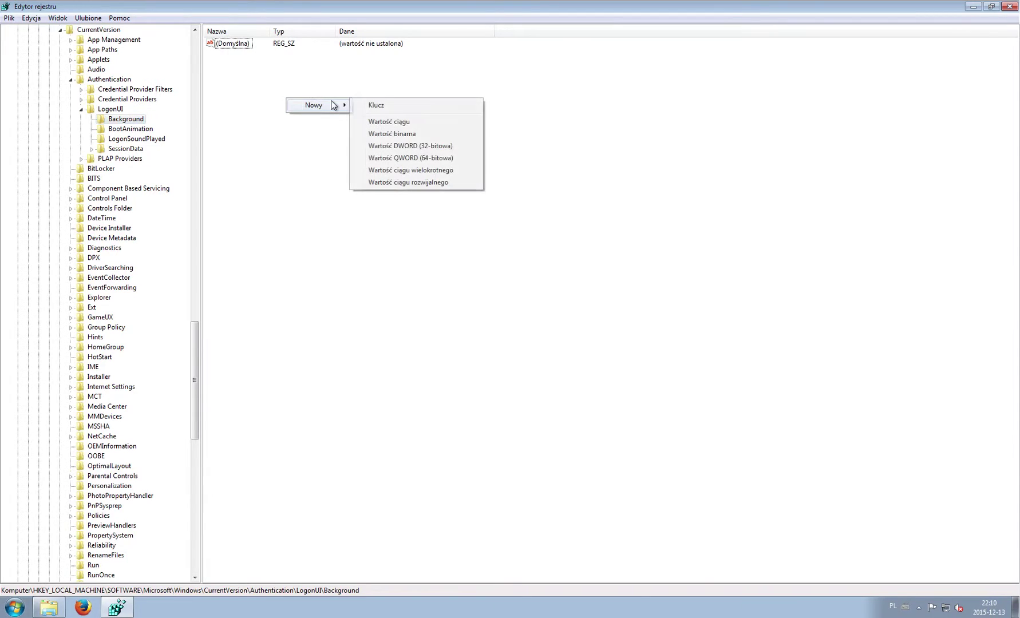
{"action": "left_click", "coordinate": [397, 146]}
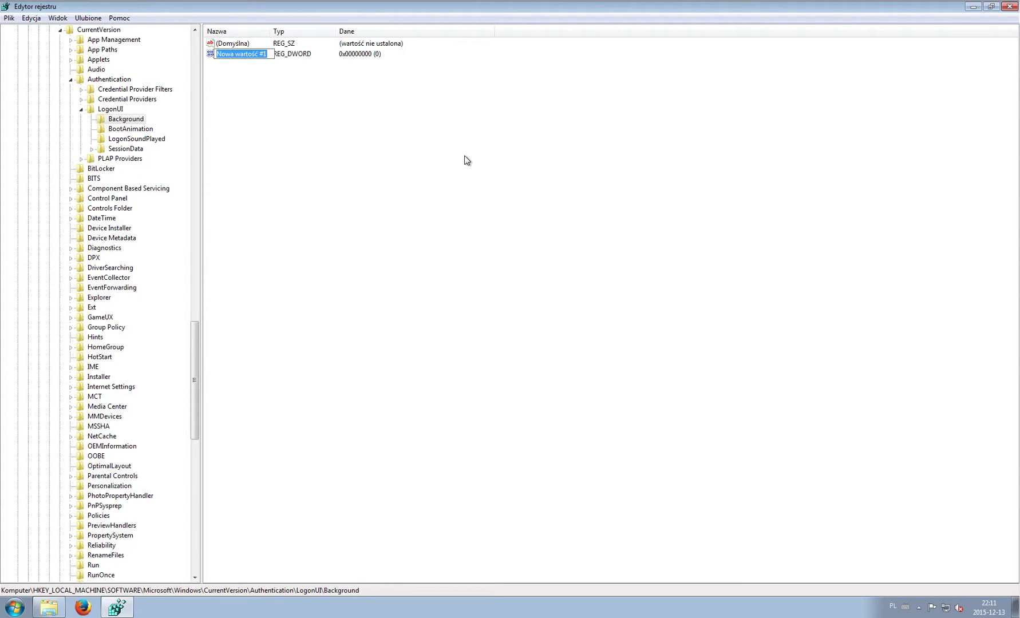
{"action": "type", "text": "Ba"}
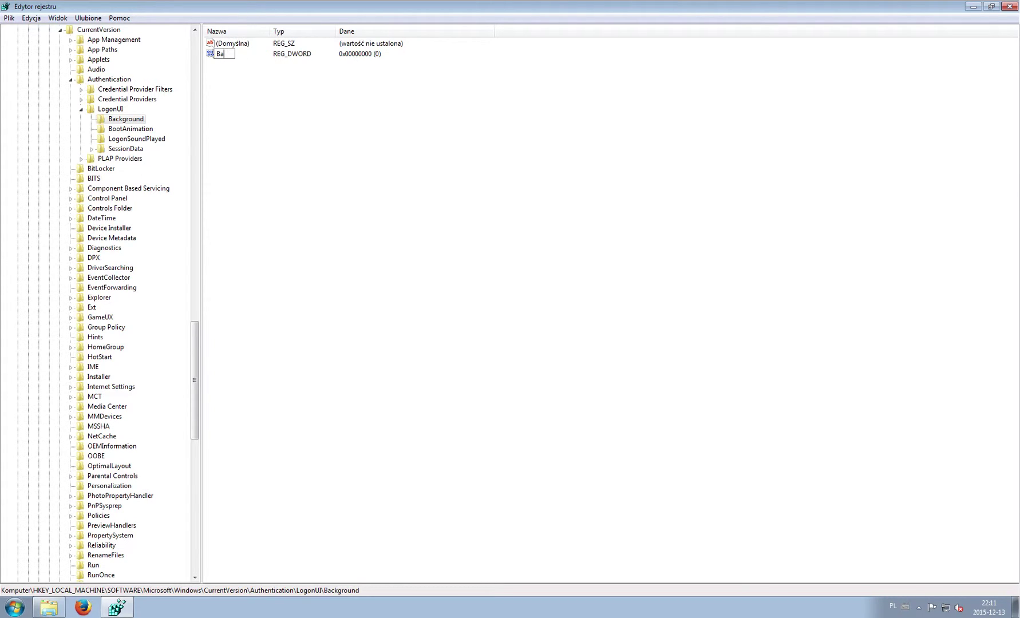
{"action": "key", "text": "BackSpace"}
{"action": "type", "text": "OEMBa"}
{"action": "type", "text": "ckground"}
{"action": "key", "text": "Return"}
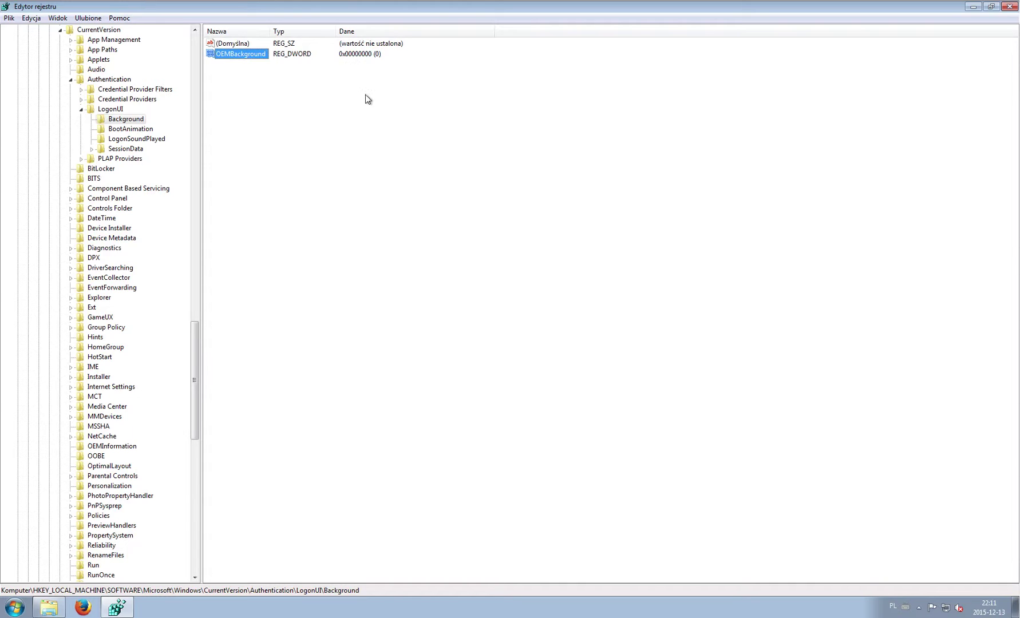
Set the value data of OEMBackground to 1.
{"action": "right_click", "coordinate": [246, 58]}
{"action": "left_click", "coordinate": [276, 66]}
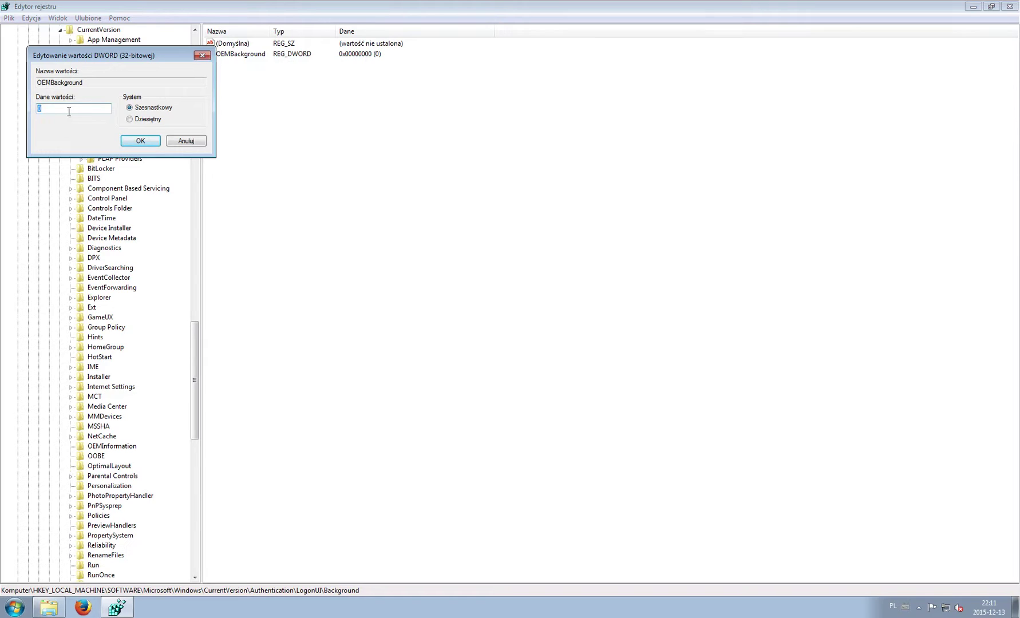
{"action": "type", "text": "1"}
{"action": "left_click", "coordinate": [149, 141]}
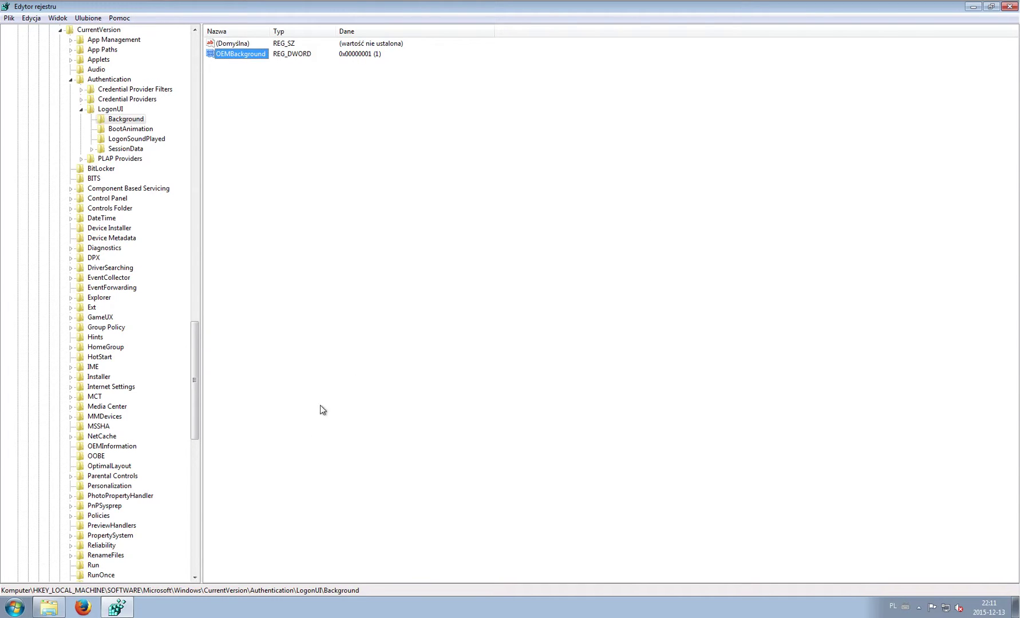
Minimize the Registry Editor and move the background image away from the Recycle Bin column on the desktop.
{"action": "mouse_move", "coordinate": [56, 610]}
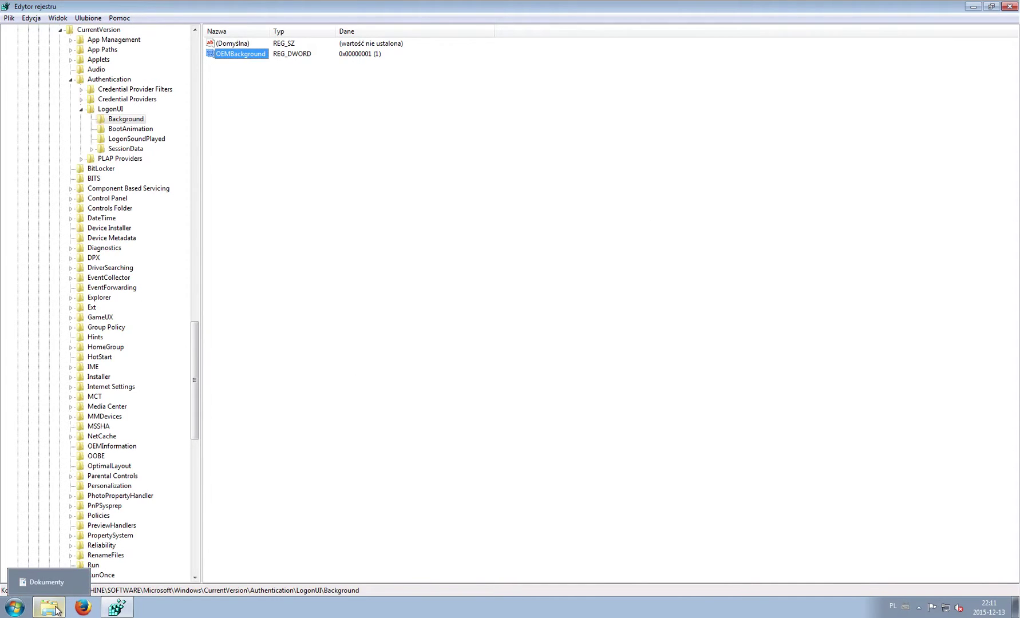
{"action": "left_click", "coordinate": [972, 7]}
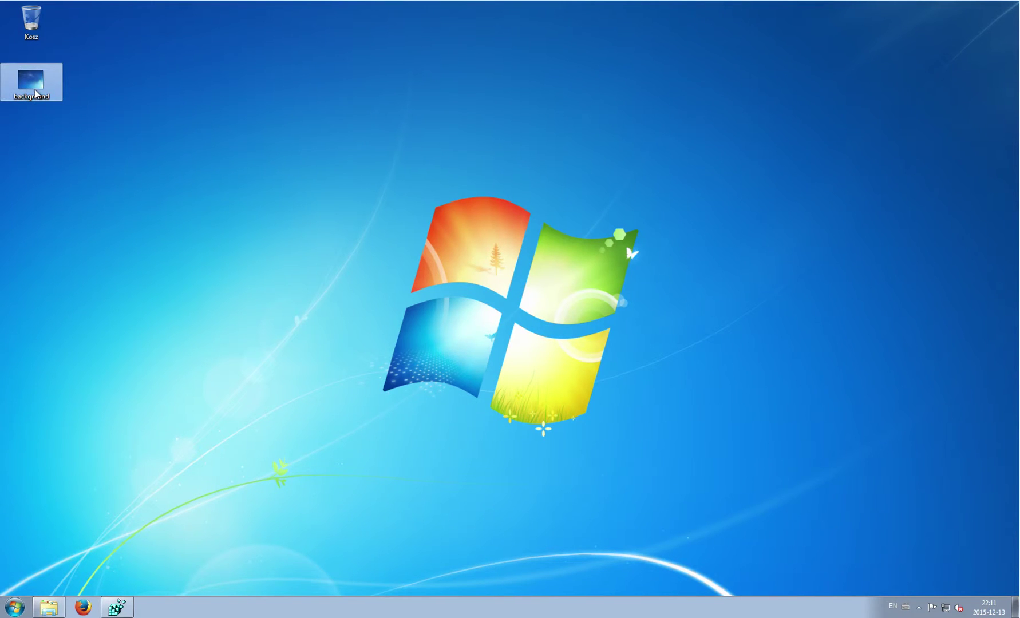
{"action": "left_click_drag", "start_coordinate": [36, 93], "coordinate": [226, 91]}
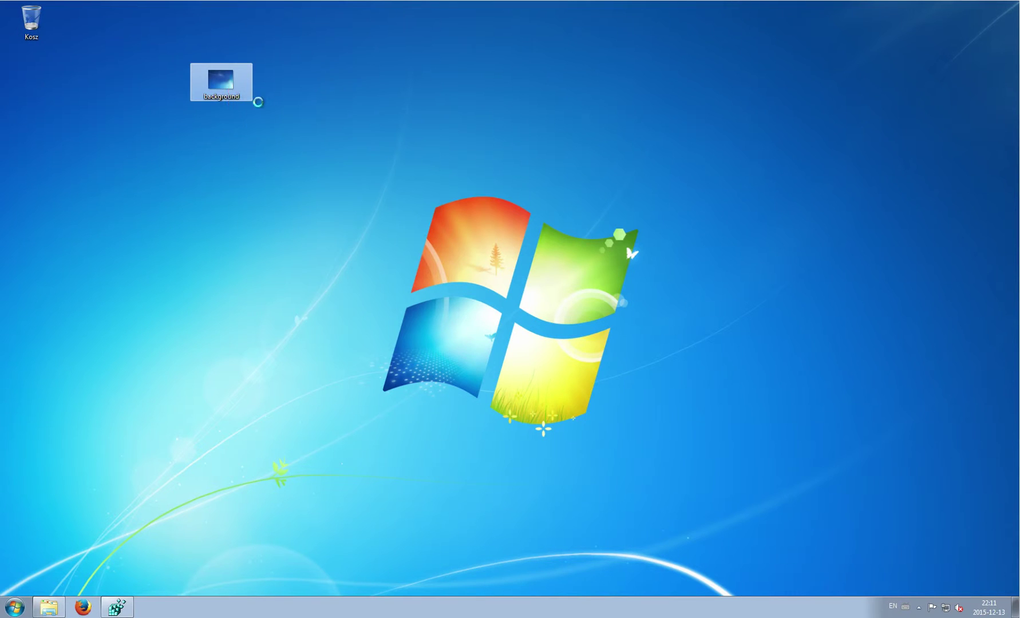
Examine the general properties and image details of the background file on the desktop, leaving them unmodified.
{"action": "right_click", "coordinate": [229, 87]}
{"action": "left_click", "coordinate": [297, 335]}
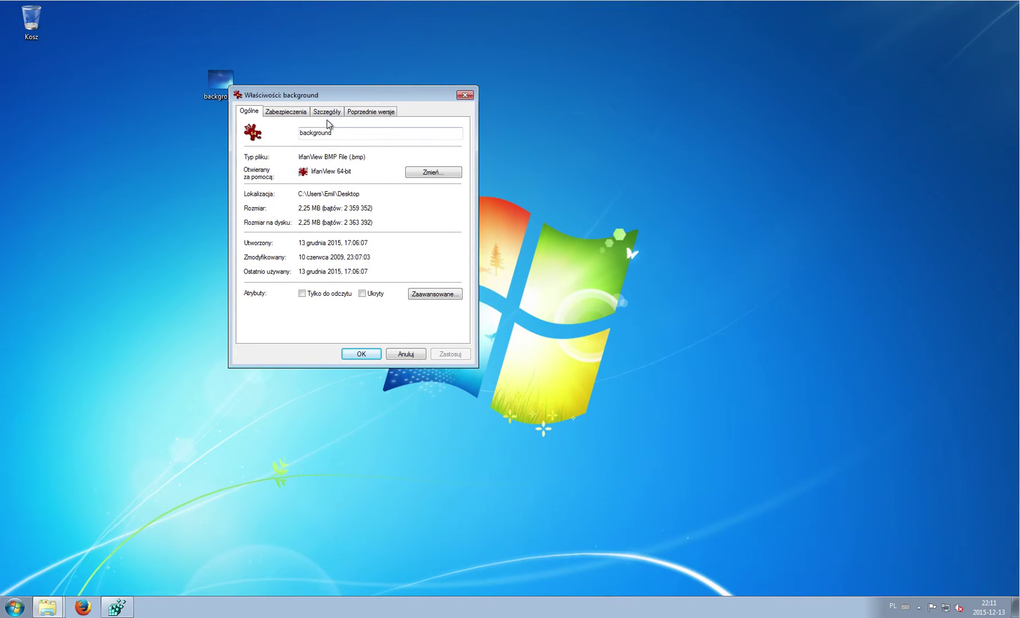
{"action": "left_click", "coordinate": [337, 114]}
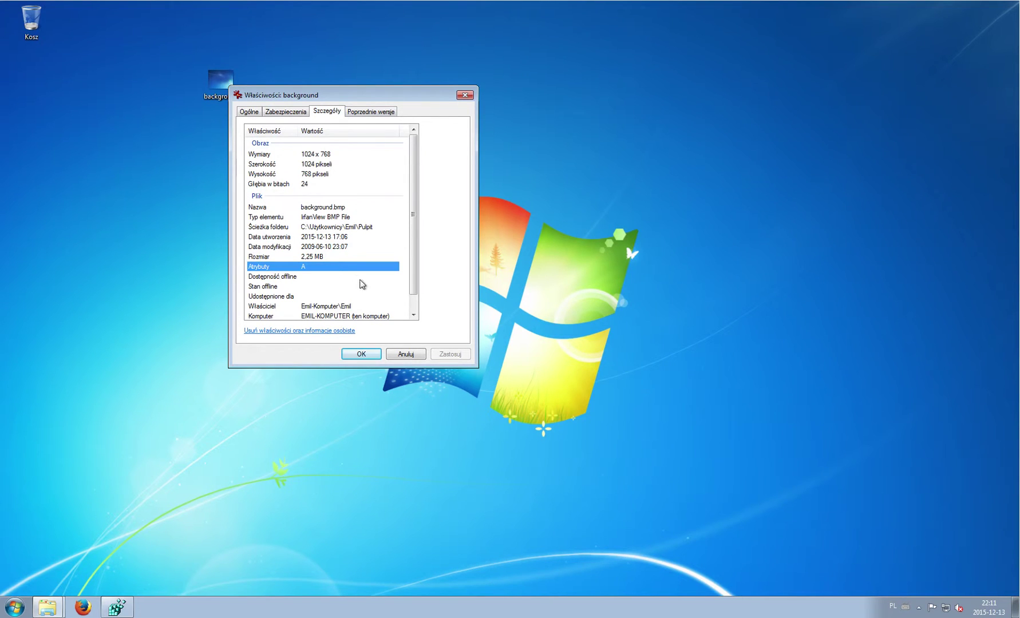
{"action": "left_click", "coordinate": [406, 354]}
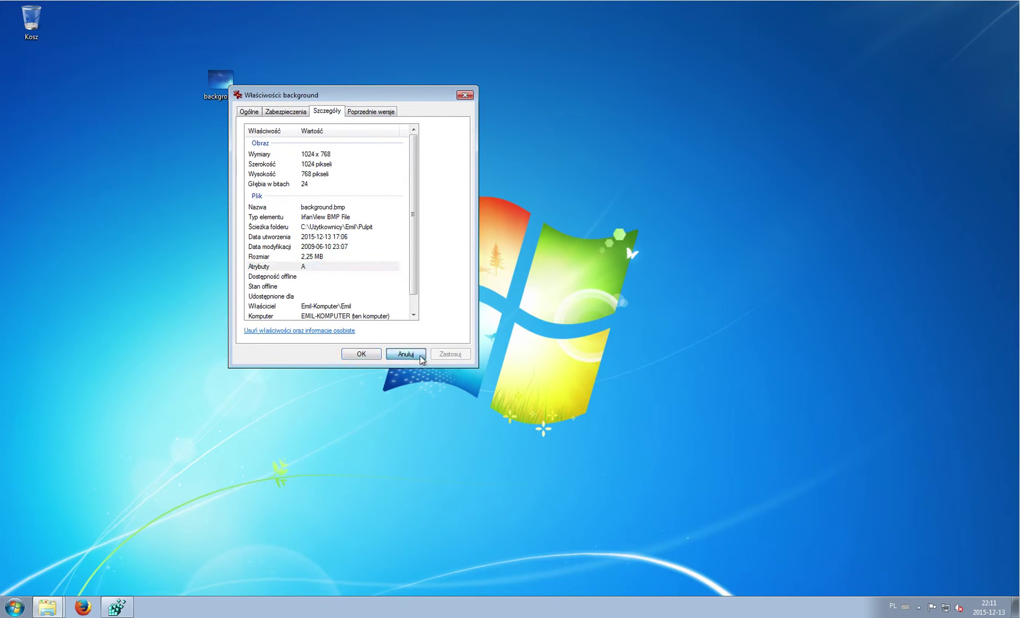
In Windows Explorer, go to the folder C:\Windows\System32\oobe\info\backgrounds.
{"action": "left_click", "coordinate": [48, 607]}
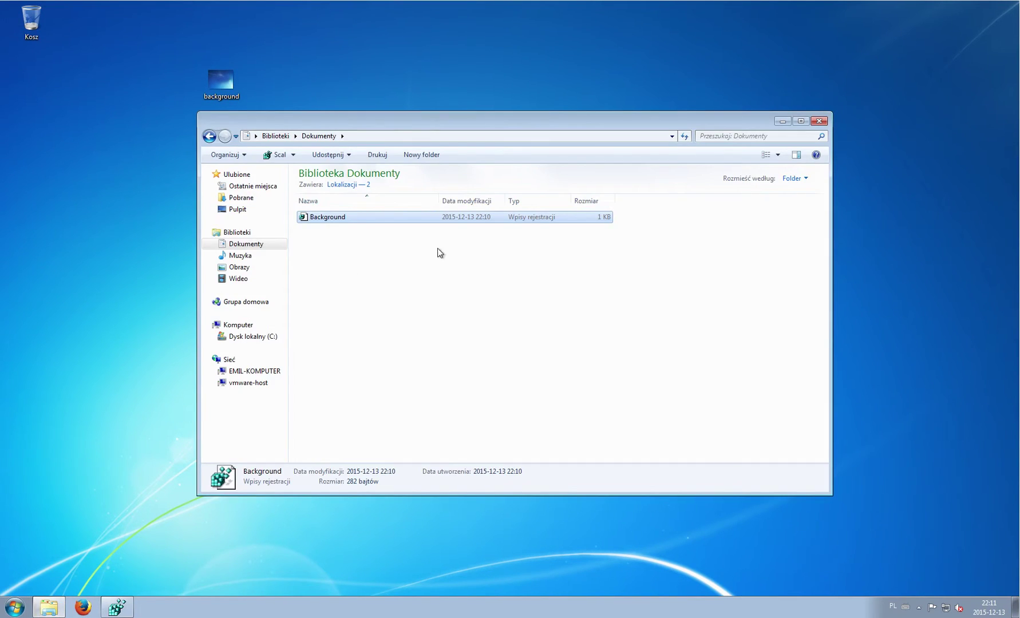
{"action": "left_click", "coordinate": [245, 339]}
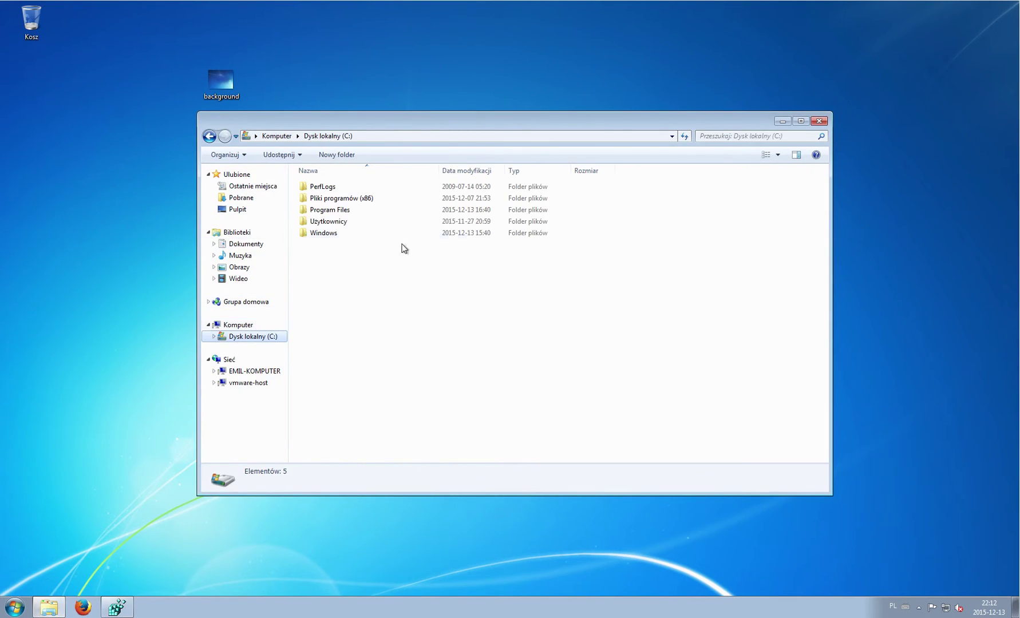
{"action": "double_click", "coordinate": [338, 234]}
{"action": "scroll", "coordinate": [355, 315], "scroll_direction": "down", "scroll_amount": 13}
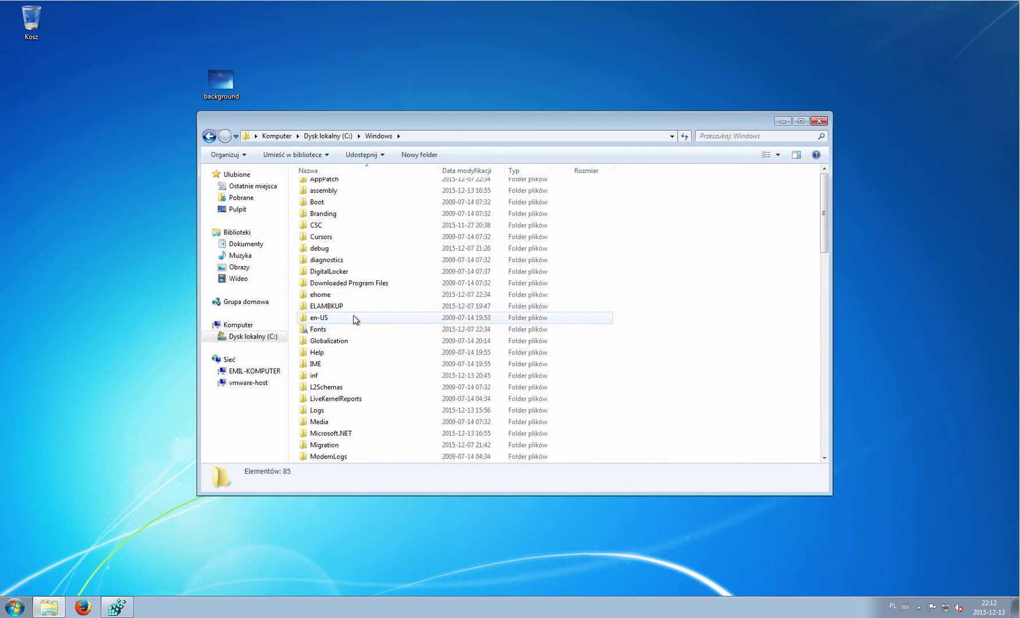
{"action": "left_click", "coordinate": [339, 324]}
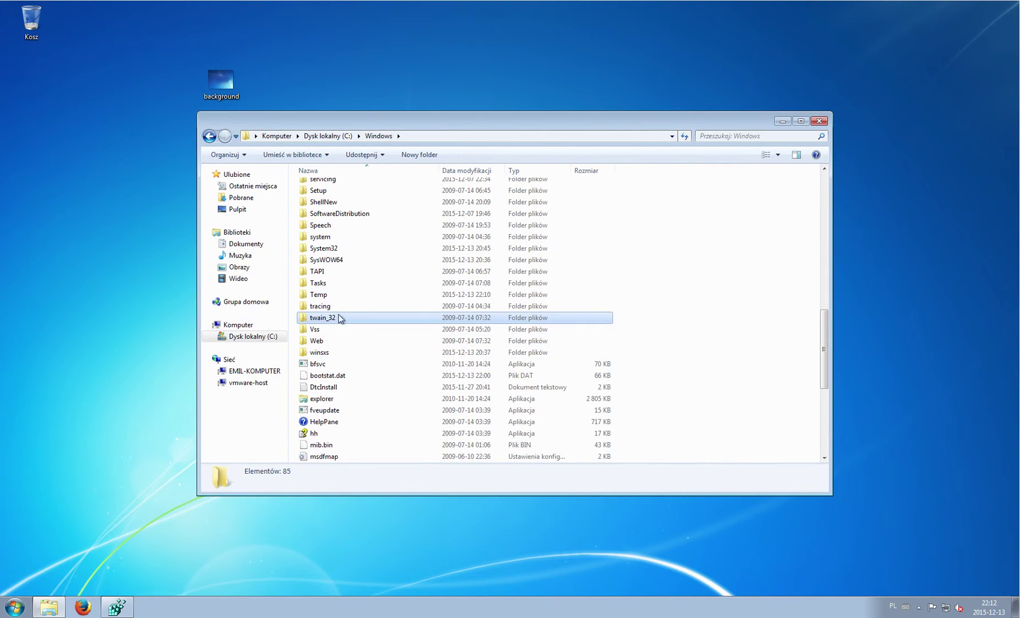
{"action": "double_click", "coordinate": [324, 248]}
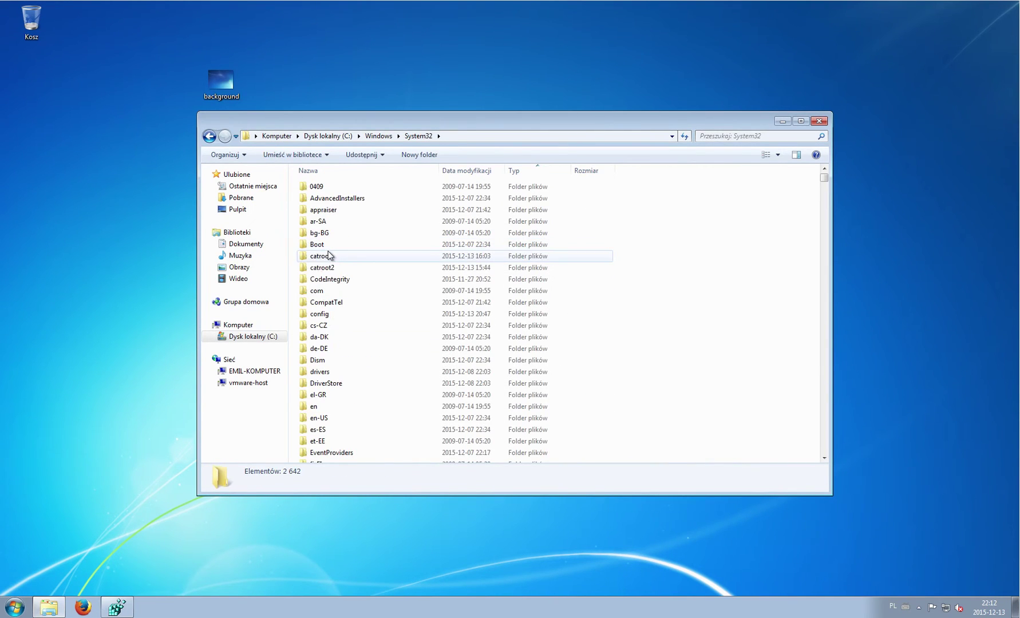
{"action": "left_click", "coordinate": [321, 256]}
{"action": "key", "text": "o"}
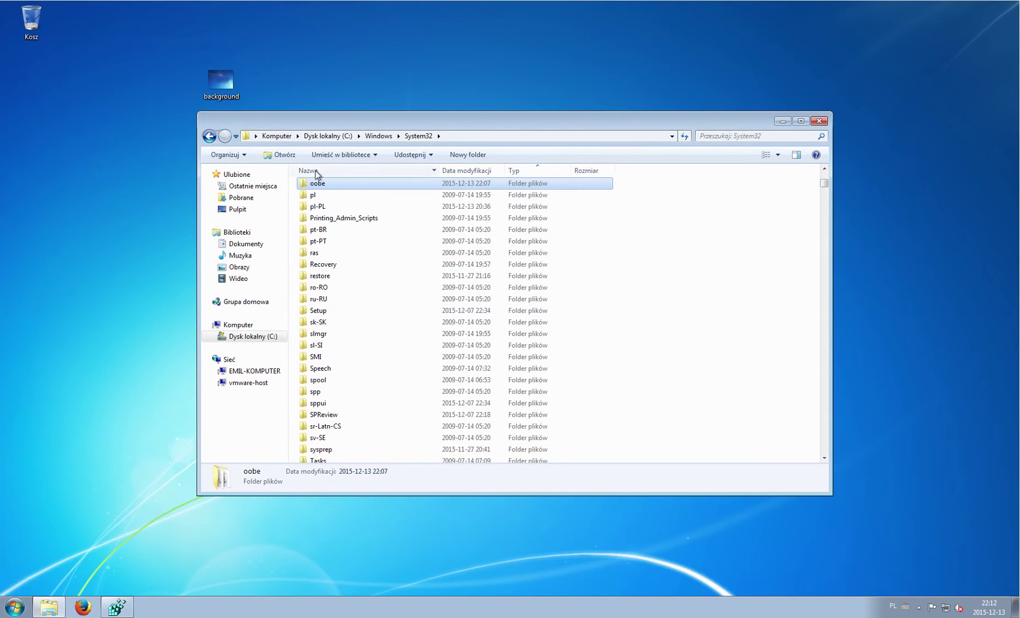
{"action": "double_click", "coordinate": [319, 184]}
{"action": "double_click", "coordinate": [324, 199]}
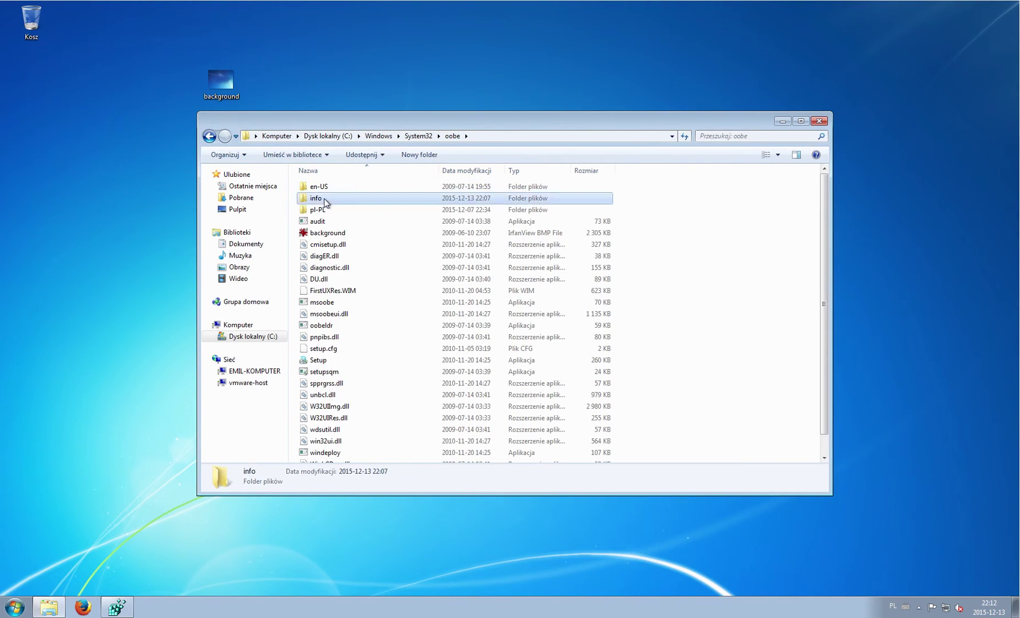
{"action": "double_click", "coordinate": [325, 189]}
Examine the image dimensions and file size in the properties of backgroundDefault, leaving them unmodified.
{"action": "right_click", "coordinate": [332, 203]}
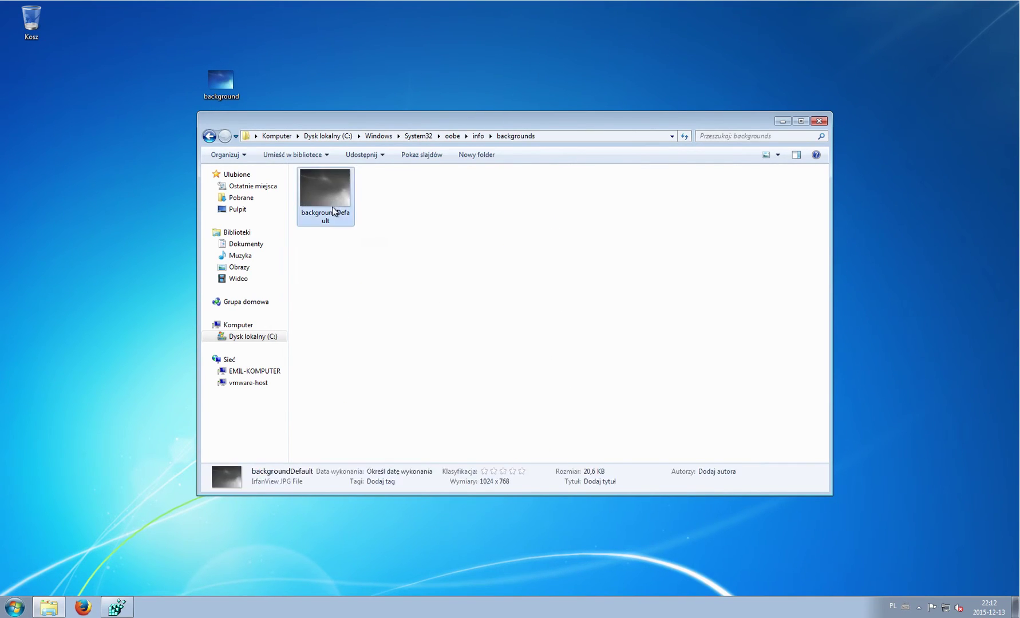
{"action": "left_click", "coordinate": [369, 462]}
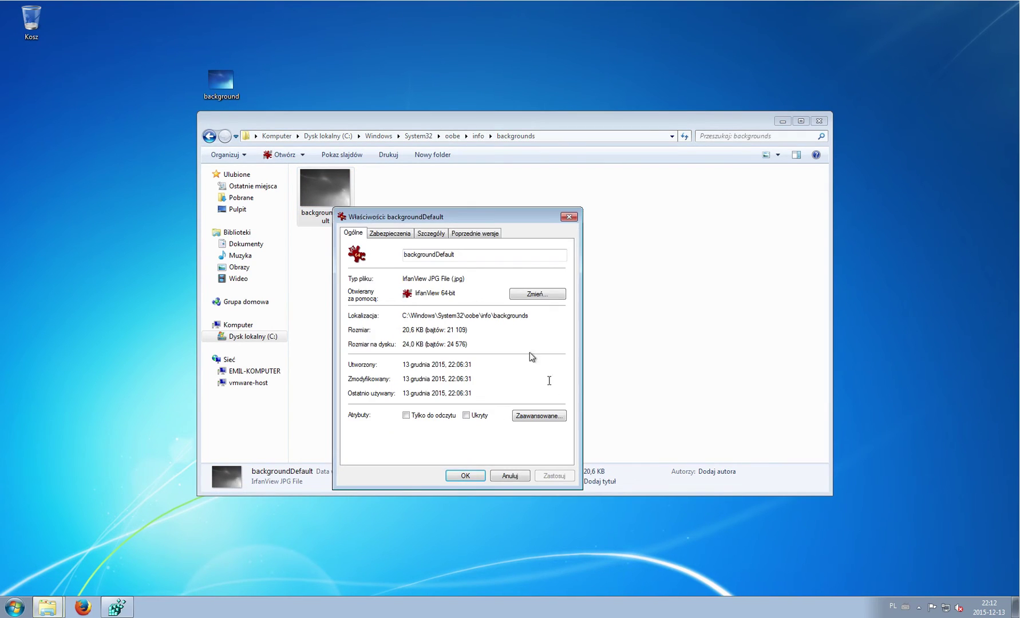
{"action": "left_click", "coordinate": [431, 232]}
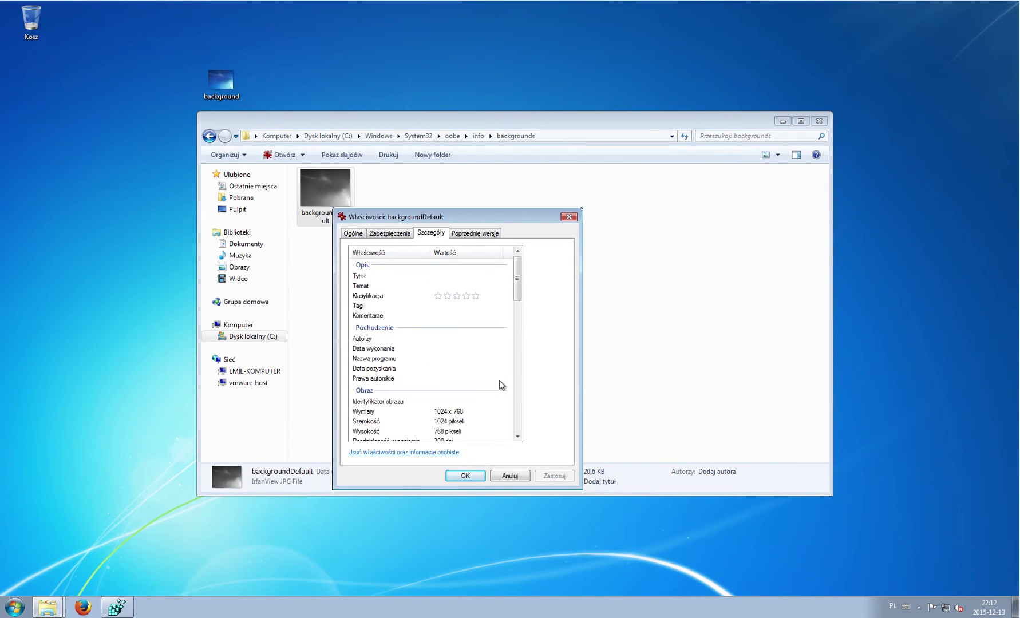
{"action": "left_click_drag", "start_coordinate": [518, 289], "coordinate": [522, 372]}
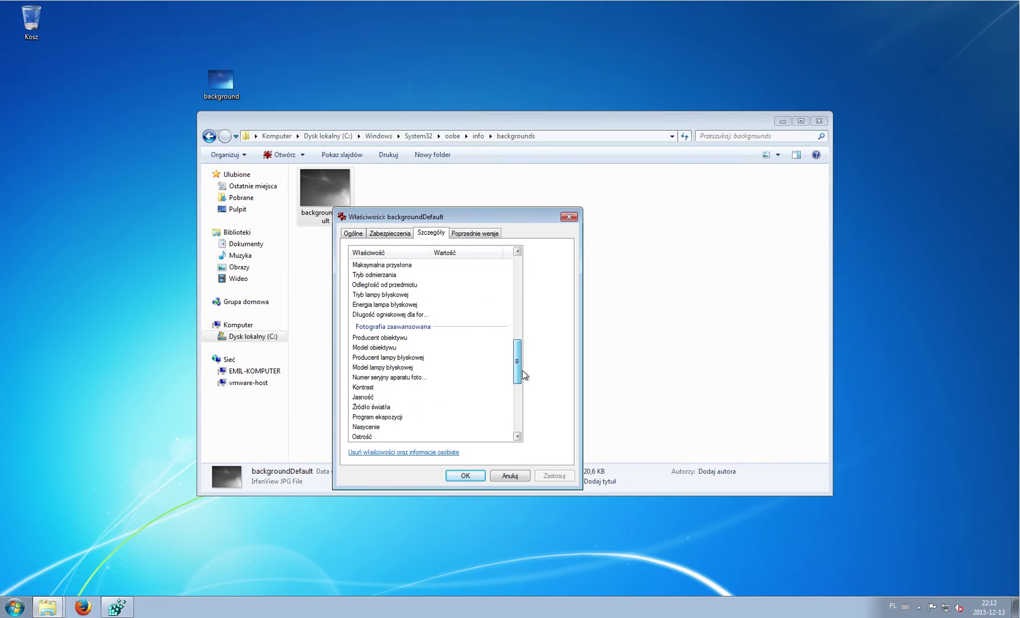
{"action": "left_click", "coordinate": [350, 233]}
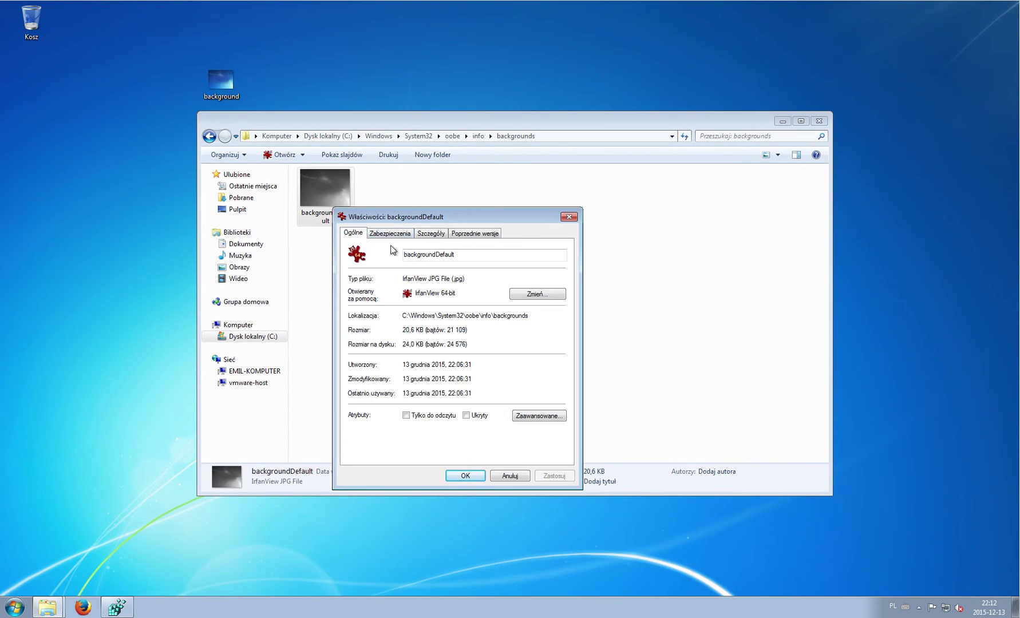
{"action": "left_click_drag", "start_coordinate": [415, 331], "coordinate": [400, 330]}
{"action": "left_click", "coordinate": [509, 475]}
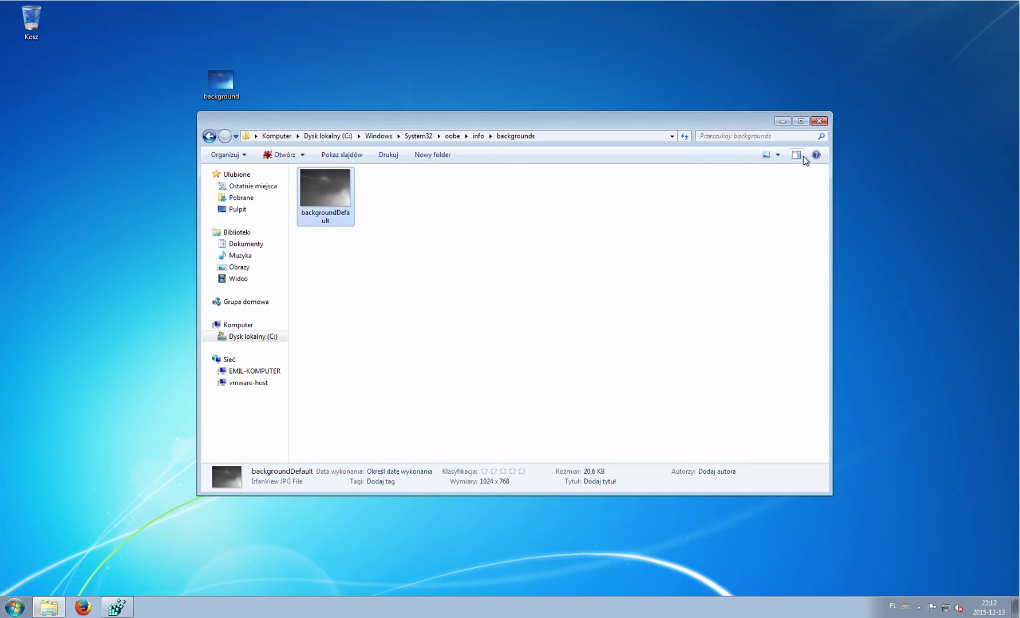
Close the backgrounds folder window and exit the Registry Editor.
{"action": "left_click", "coordinate": [819, 123]}
{"action": "left_click", "coordinate": [117, 607]}
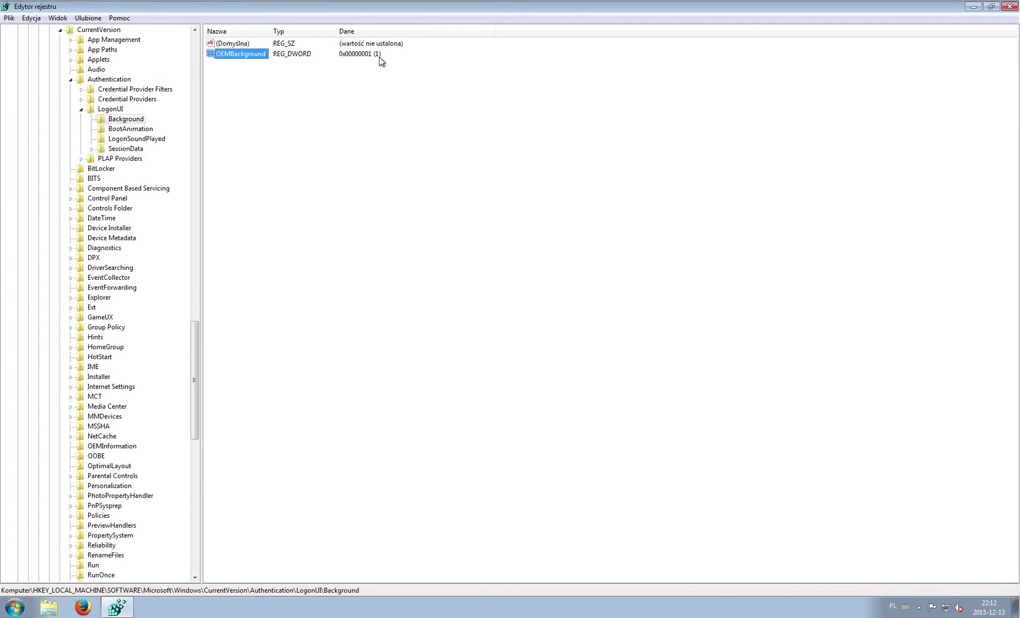
{"action": "left_click", "coordinate": [1010, 6]}
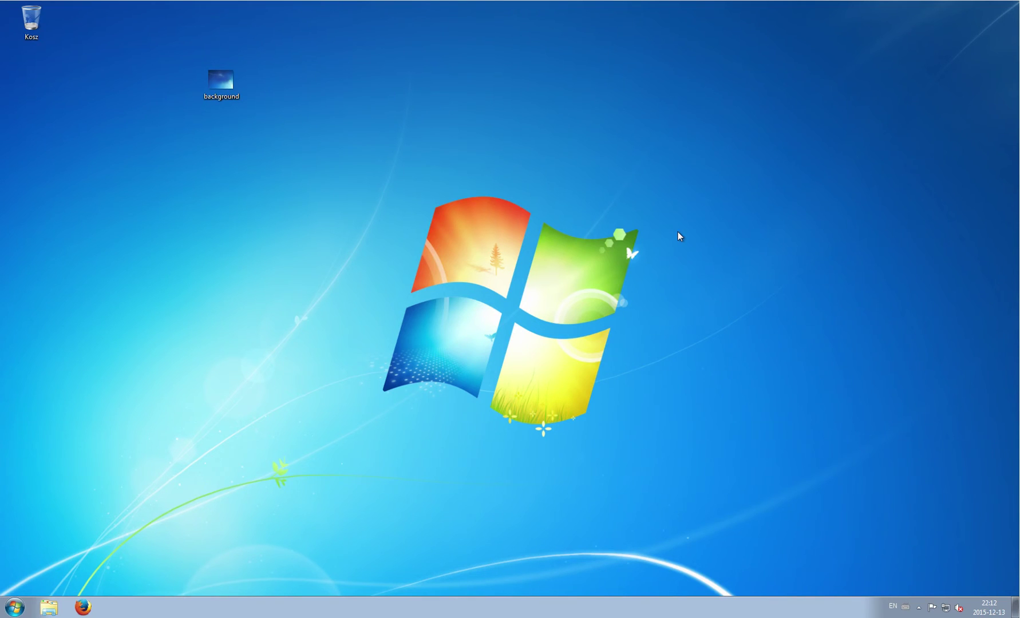
Lock the computer to check the logon screen background, and unlock it with the account password.
{"action": "key", "text": "super+l"}
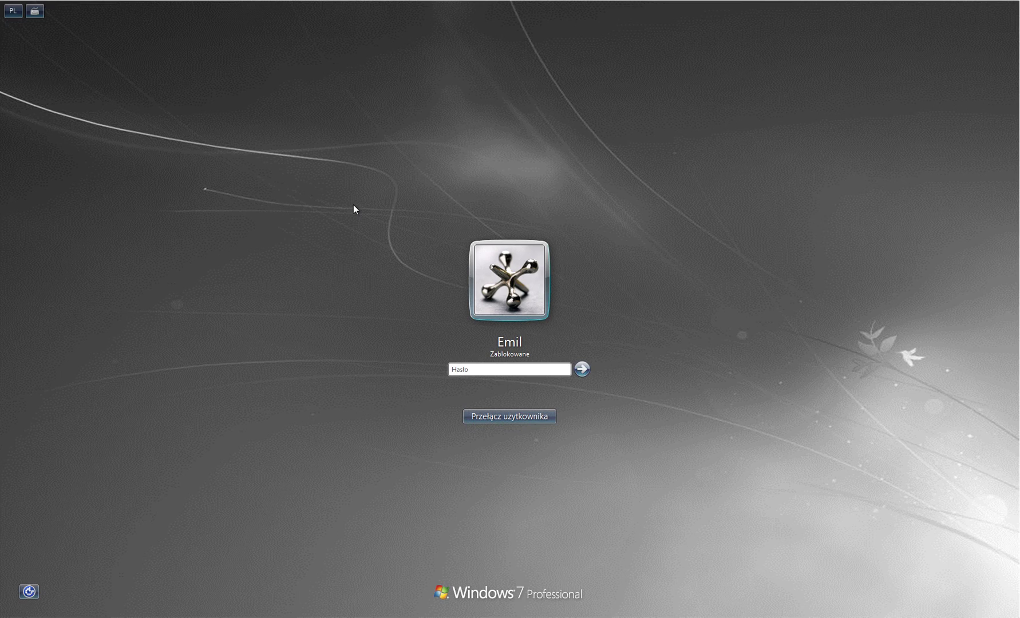
{"action": "type", "text": "••"}
{"action": "key", "text": "Return"}
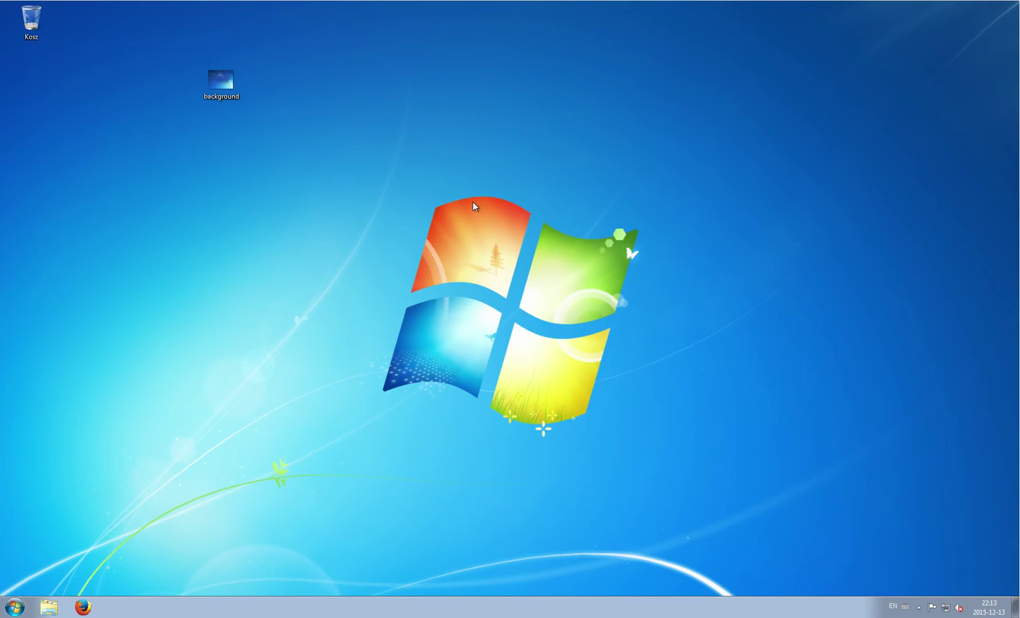
Check the current screen resolution in the display settings and leave them without changes.
{"action": "right_click", "coordinate": [471, 202]}
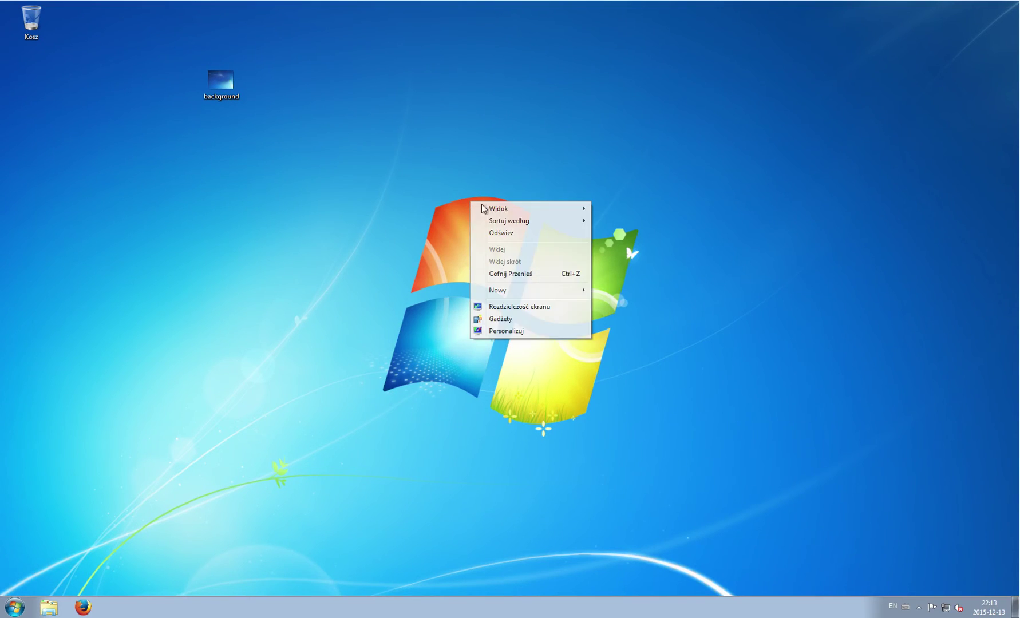
{"action": "left_click", "coordinate": [529, 307]}
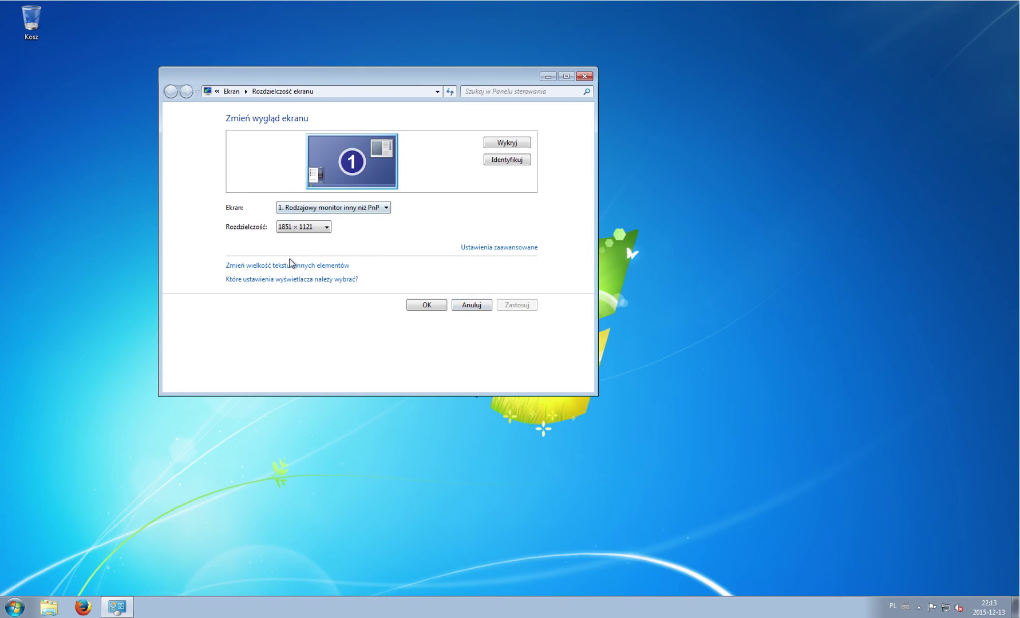
{"action": "left_click", "coordinate": [468, 305]}
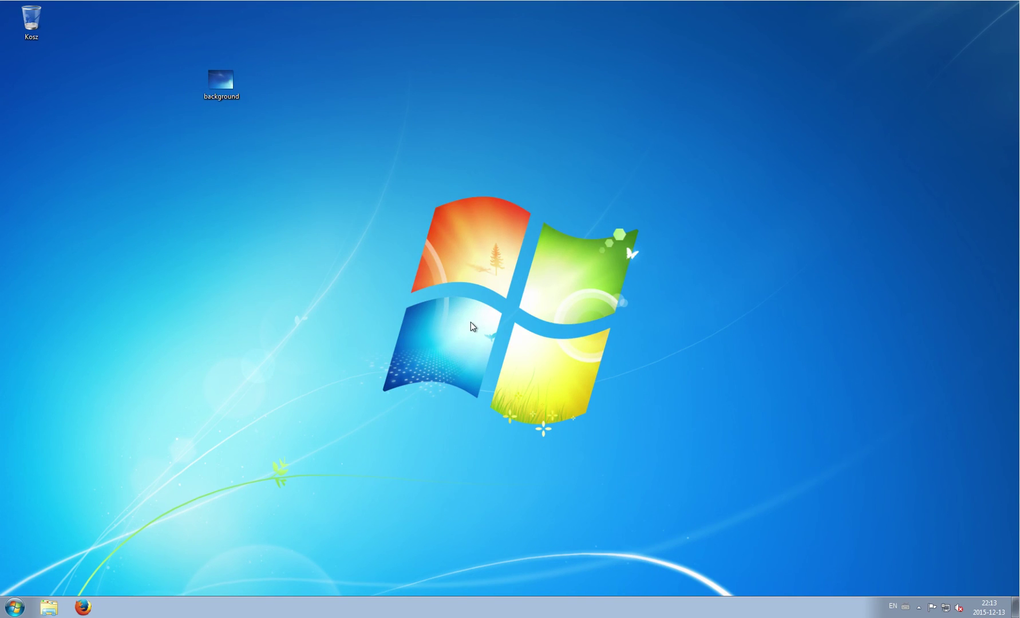